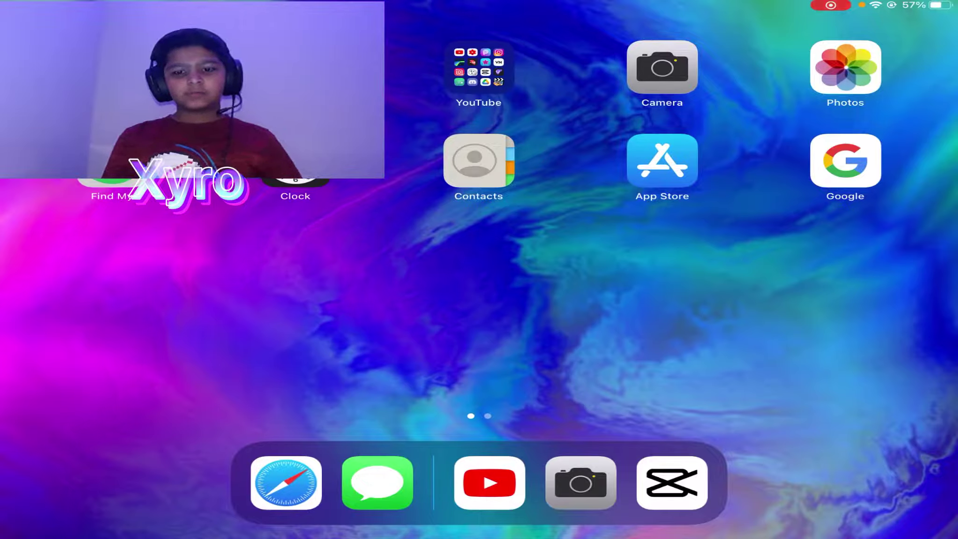
# - Start a new CapCut project with the 00:44 Fortnite gameplay clip imported and preview it
pyautogui.click(478, 68)
pyautogui.click(524, 303)
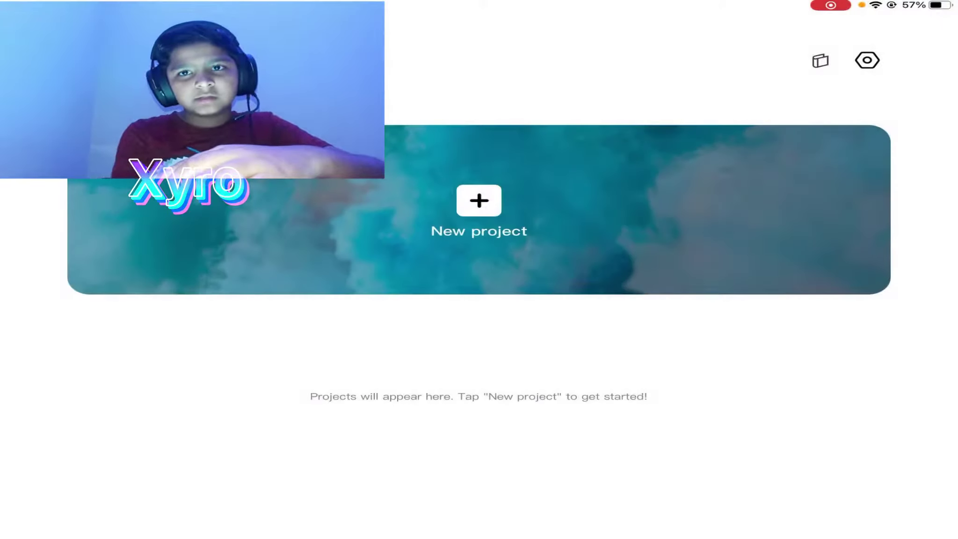
pyautogui.click(478, 201)
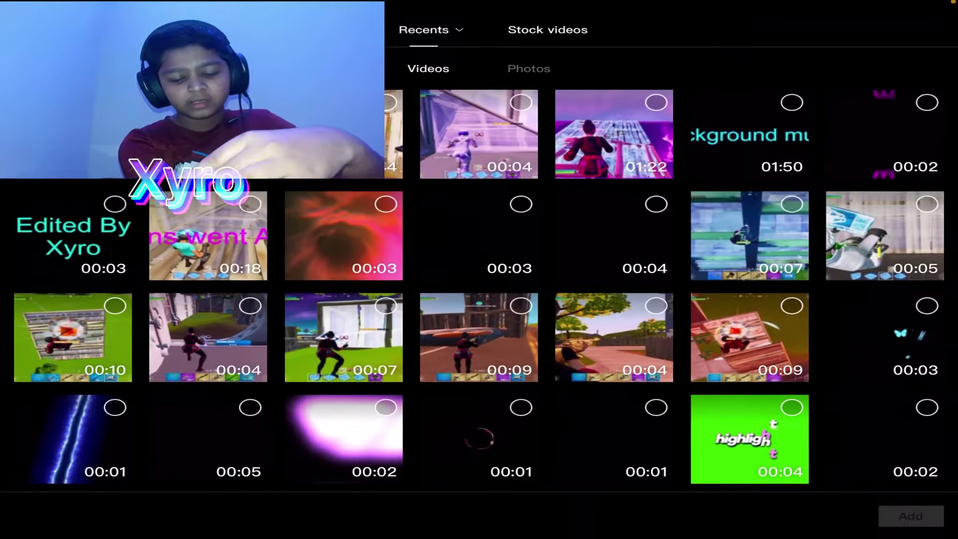
pyautogui.click(344, 135)
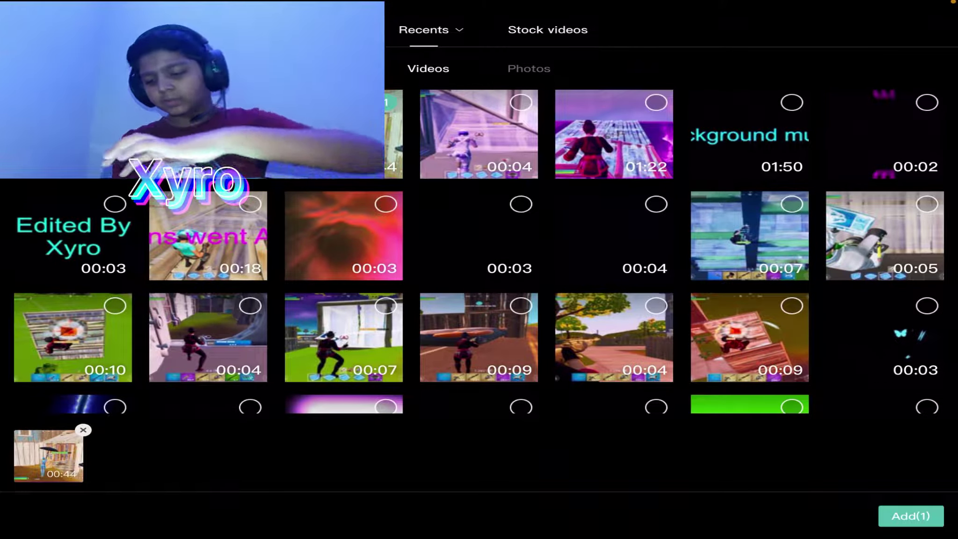
pyautogui.click(910, 515)
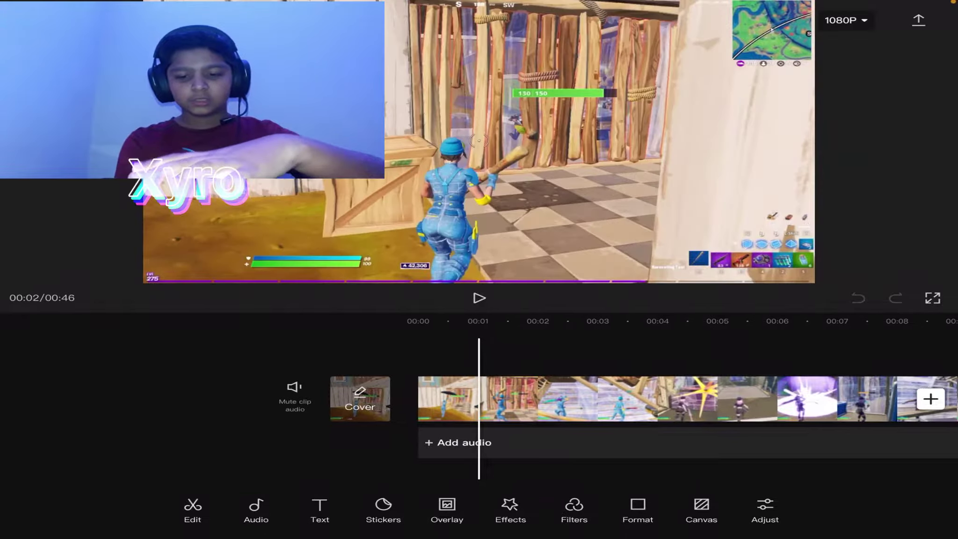
pyautogui.moveTo(674, 399)
pyautogui.mouseDown()
pyautogui.moveTo(748, 399)
pyautogui.moveTo(300, 399)
pyautogui.moveTo(673, 399)
pyautogui.mouseUp()
# - Start the 10-minute countdown timer in Clock and go back to the home screen
pyautogui.moveTo(374, 399); pyautogui.dragTo(527, 399)
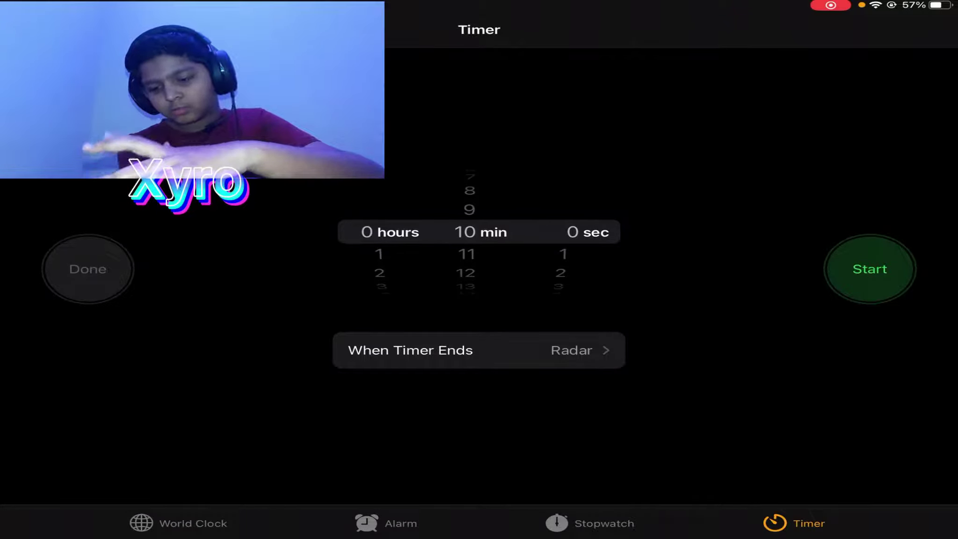
pyautogui.click(870, 268)
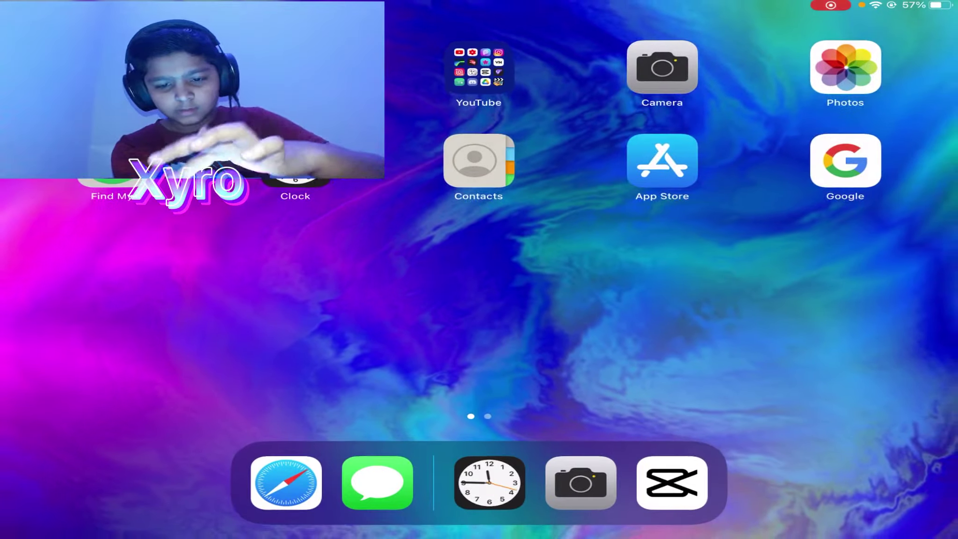
pyautogui.click(478, 87)
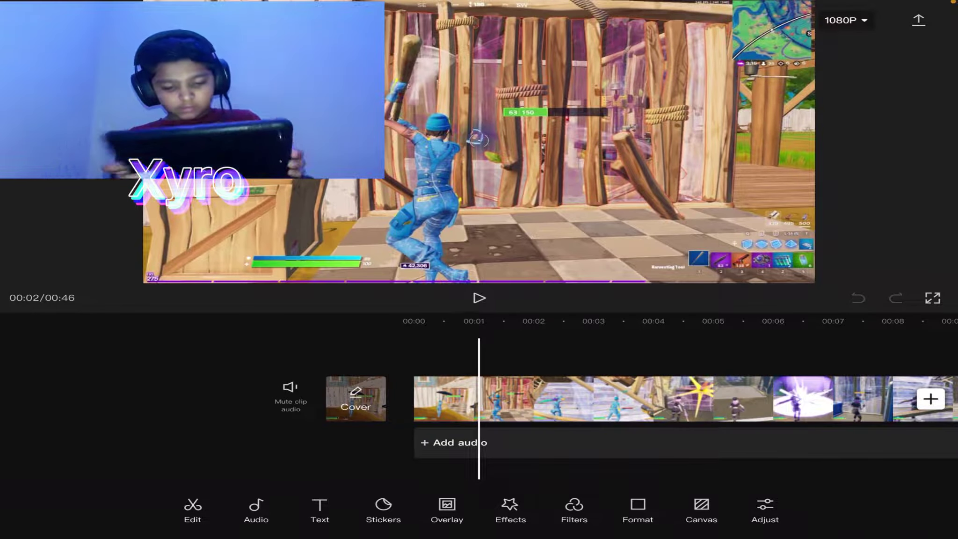
# - Add the Party category's Red Alert 2 effect and trim it to a brief moment near 00:02
pyautogui.click(575, 509)
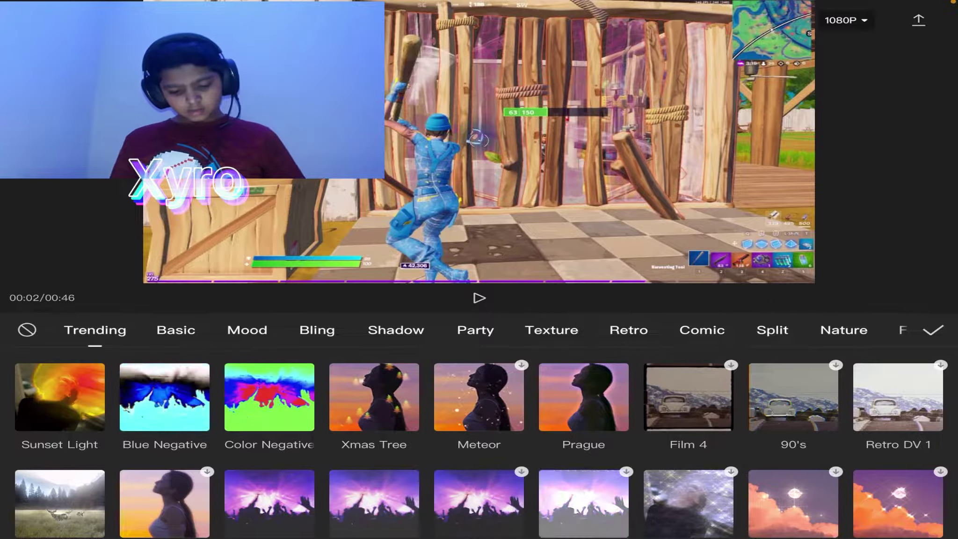
pyautogui.click(551, 329)
pyautogui.click(476, 329)
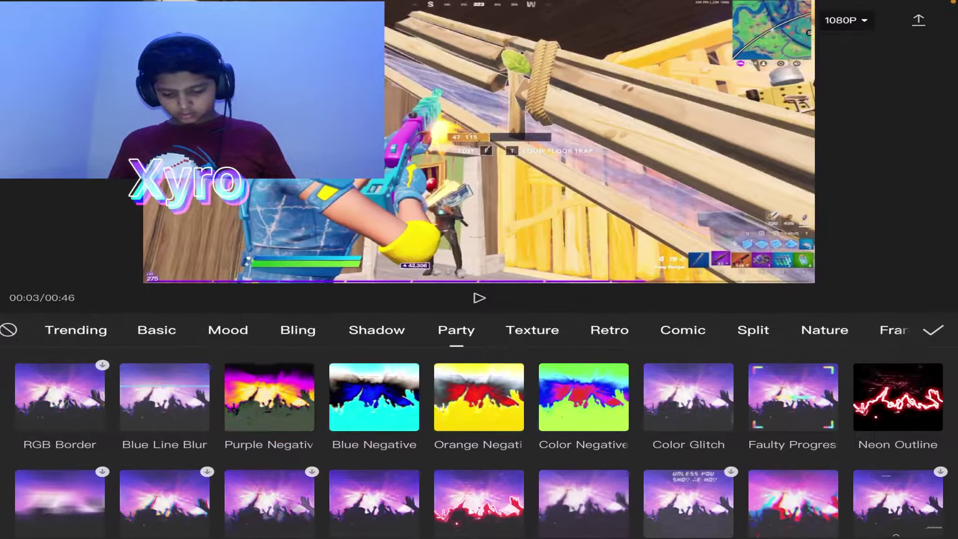
pyautogui.scroll(-2, 479, 449)
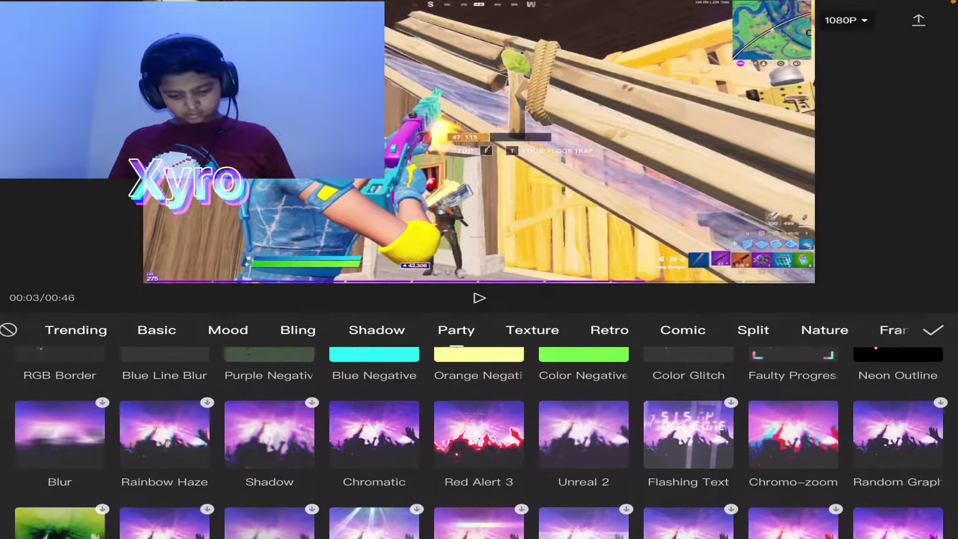
pyautogui.click(479, 438)
pyautogui.scroll(-1, 479, 449)
pyautogui.scroll(-1, 479, 449)
pyautogui.click(897, 479)
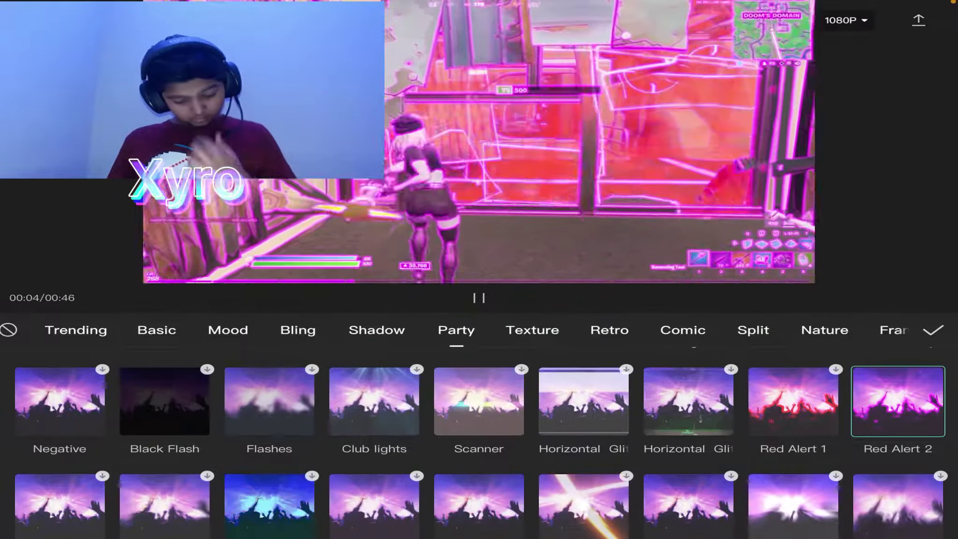
pyautogui.click(932, 330)
pyautogui.click(539, 463)
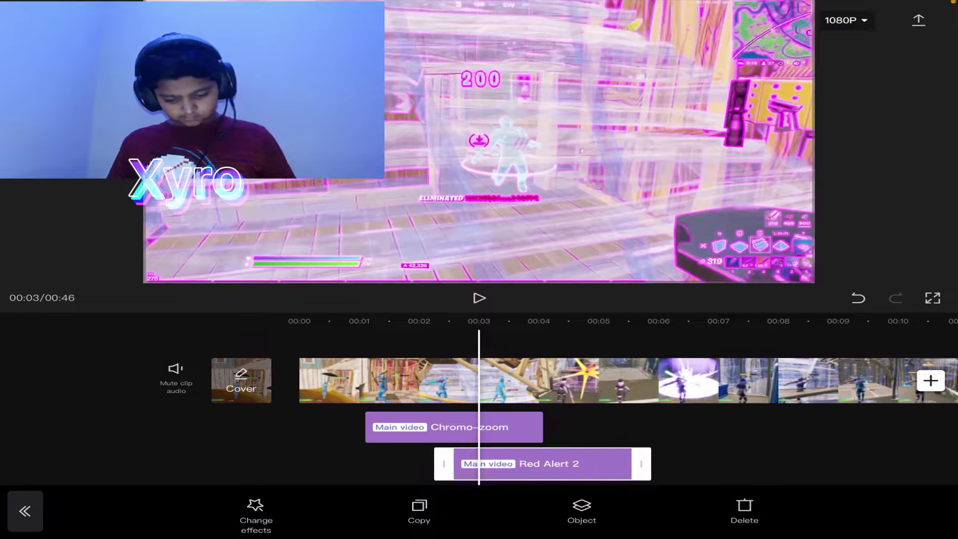
pyautogui.moveTo(641, 463); pyautogui.dragTo(488, 463)
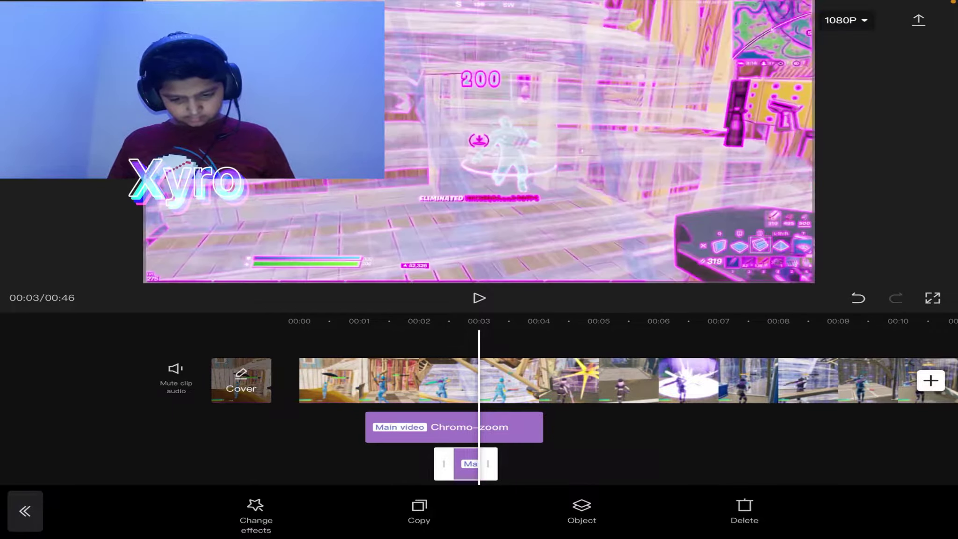
pyautogui.moveTo(418, 345); pyautogui.dragTo(486, 344)
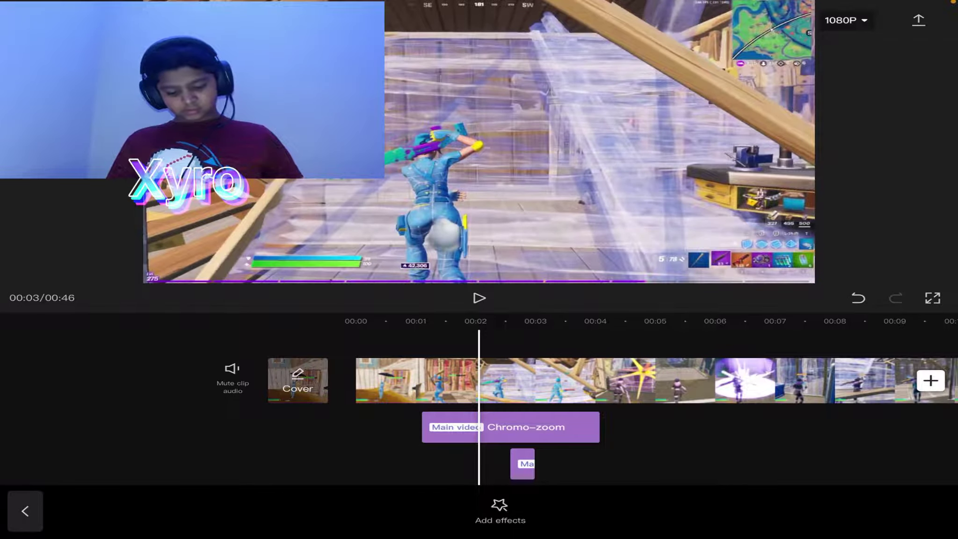
# - Add the Trending Color Negative effect and trim it short near the two-second mark
pyautogui.click(500, 511)
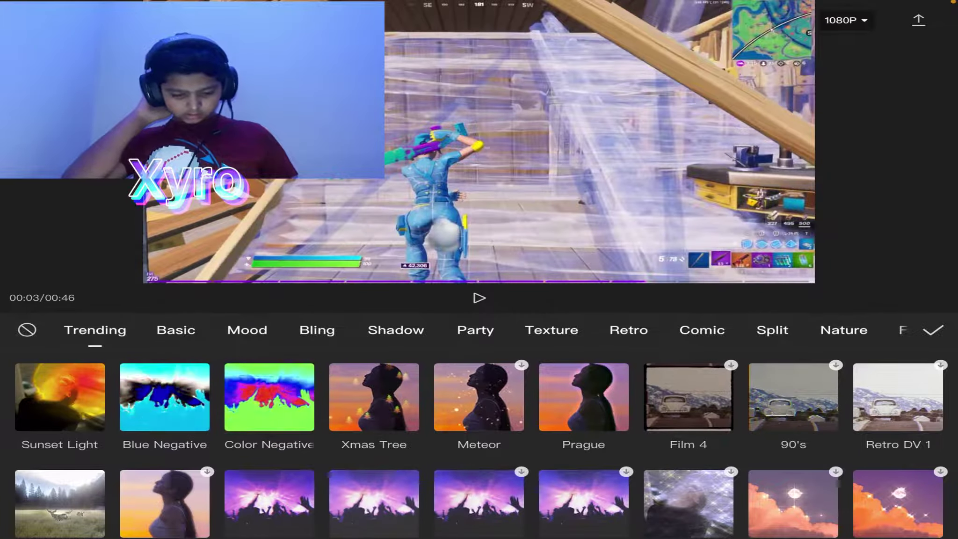
pyautogui.click(268, 397)
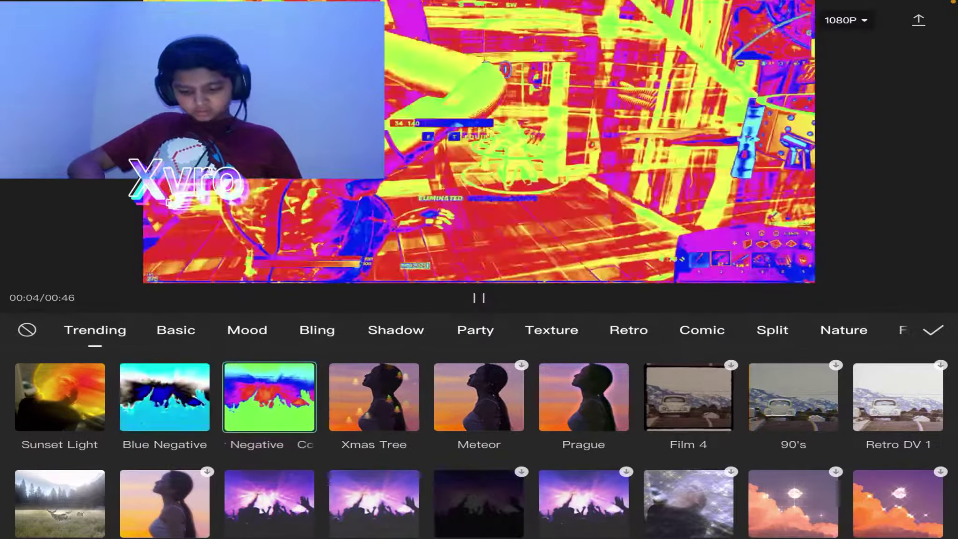
pyautogui.click(934, 330)
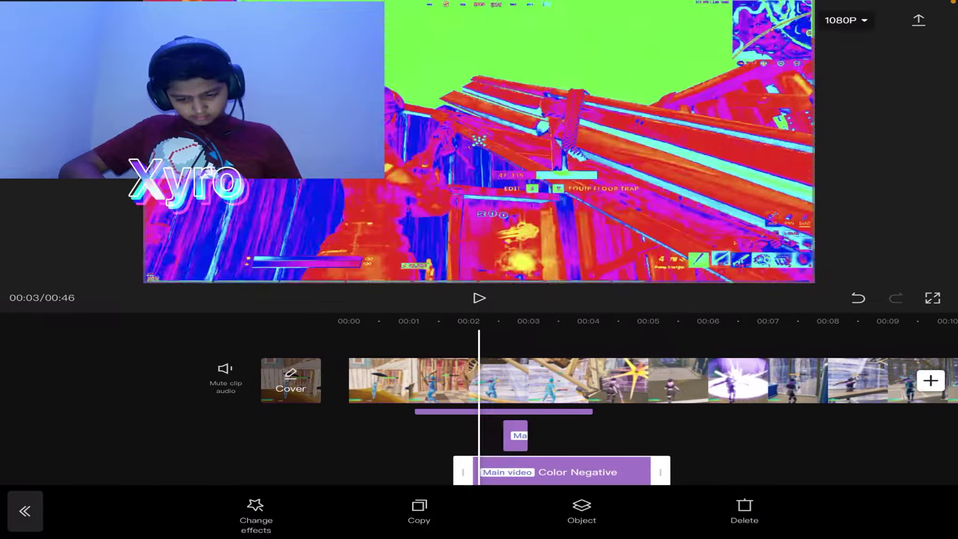
pyautogui.scroll(-1, 524, 450)
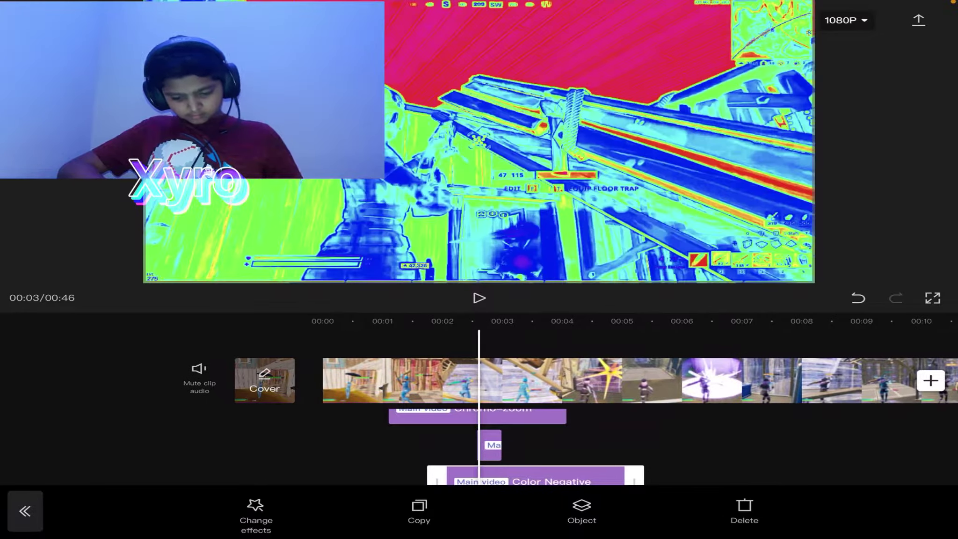
pyautogui.moveTo(638, 475); pyautogui.dragTo(494, 476)
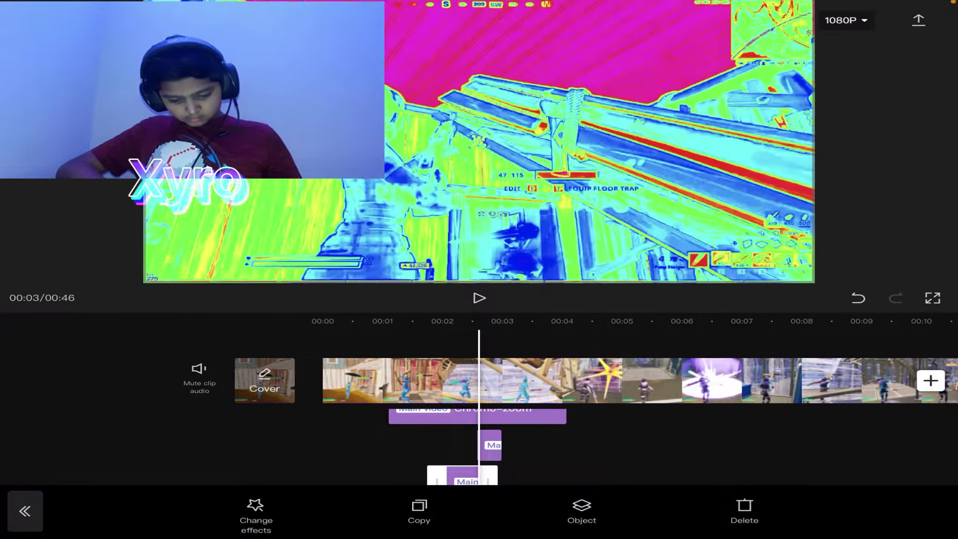
pyautogui.moveTo(598, 382); pyautogui.dragTo(632, 381)
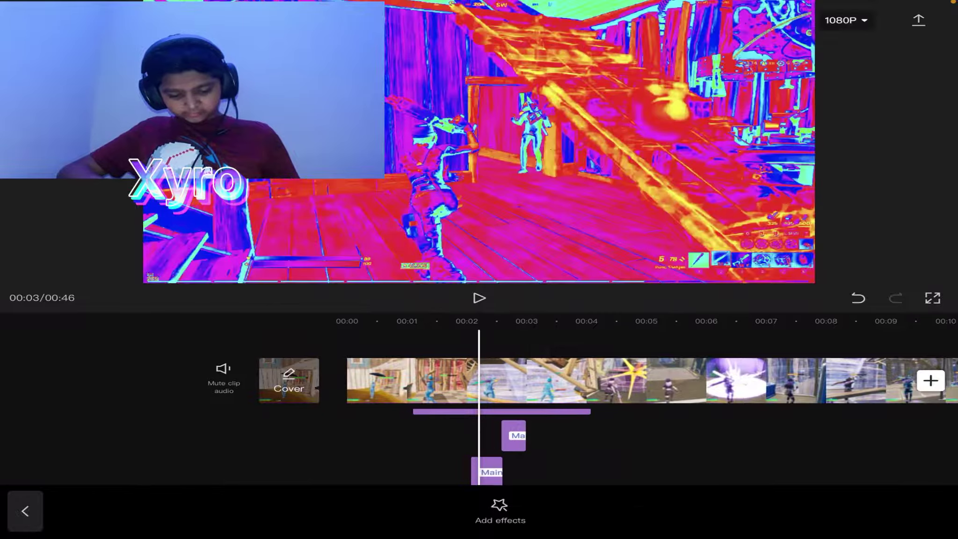
# - Add the Basic Landscape Close effect, trim it to 00:02–00:03, and preview playback
pyautogui.click(500, 511)
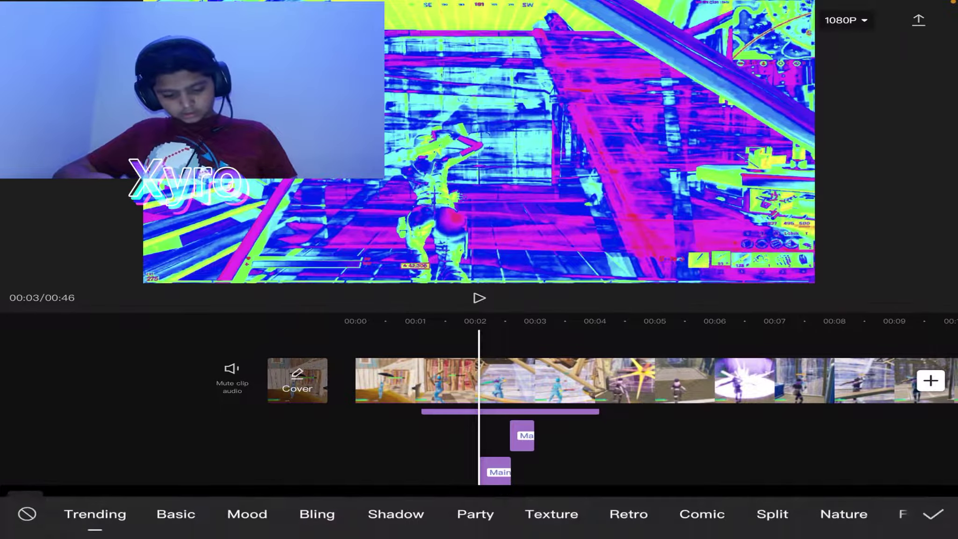
pyautogui.scroll(-3, 479, 434)
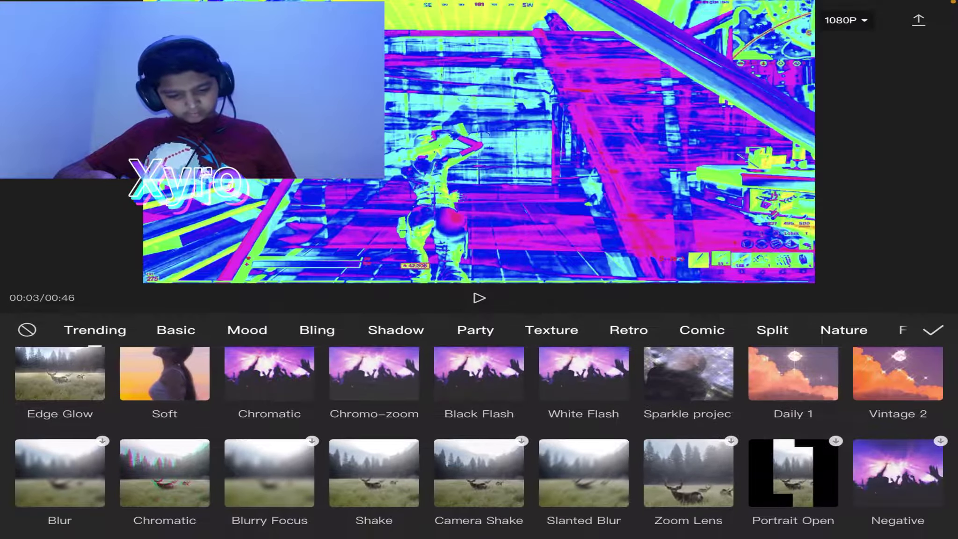
pyautogui.click(177, 329)
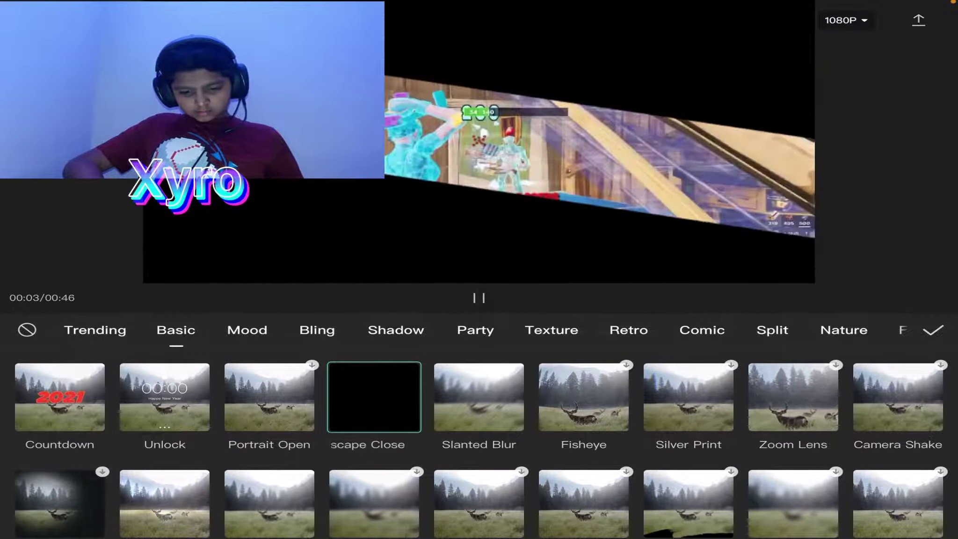
pyautogui.click(933, 330)
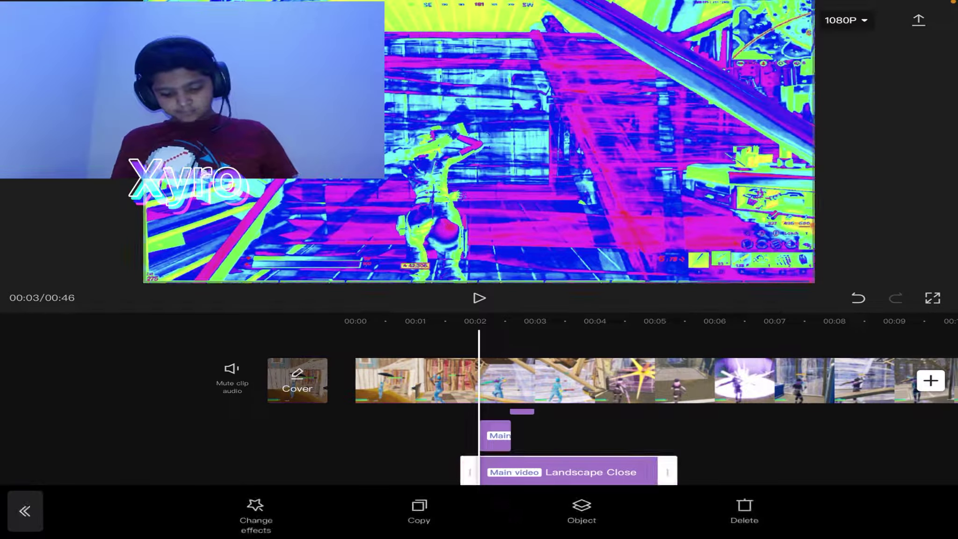
pyautogui.moveTo(667, 472); pyautogui.dragTo(494, 472)
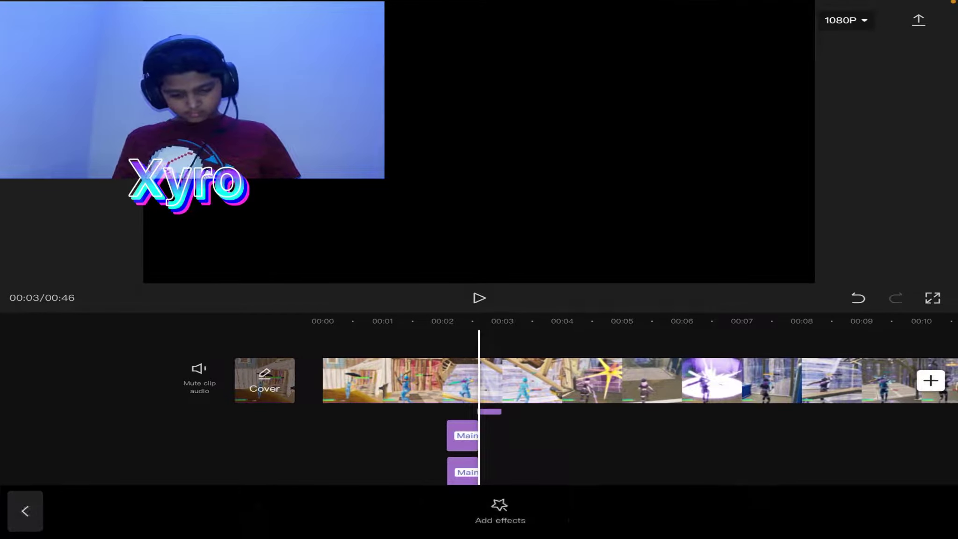
pyautogui.click(480, 298)
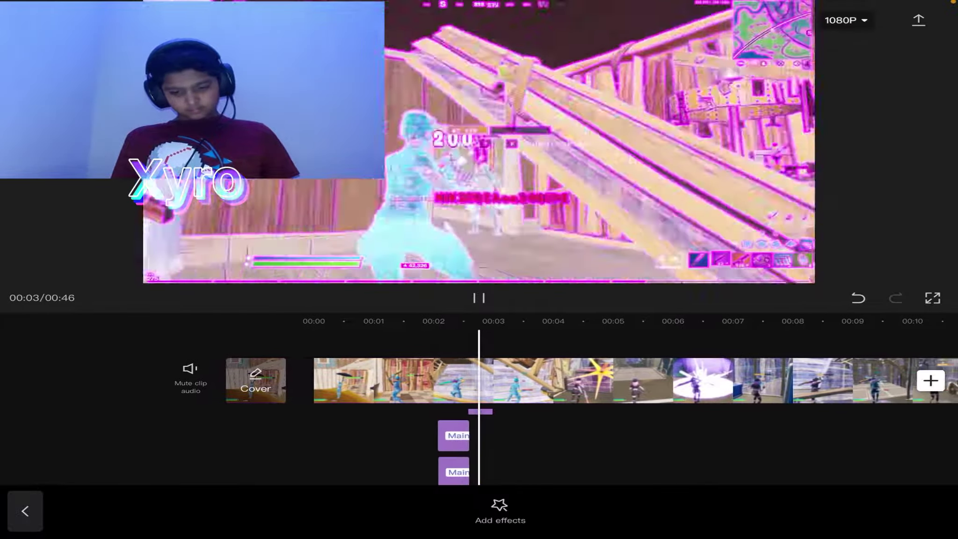
# - Add the Party category's Black Flash effect near 00:08, trimmed to end at about 00:10
pyautogui.click(479, 299)
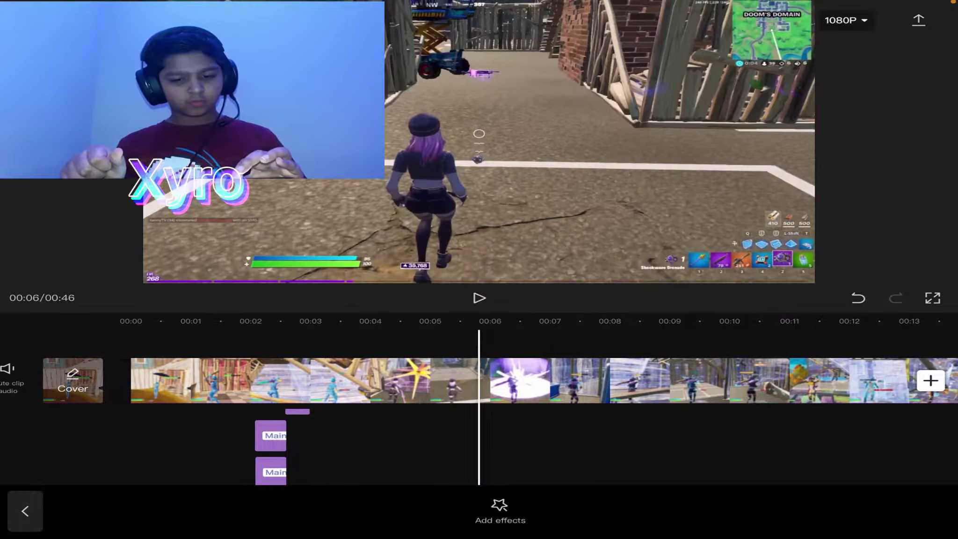
pyautogui.moveTo(674, 449)
pyautogui.mouseDown()
pyautogui.moveTo(636, 449)
pyautogui.moveTo(662, 450)
pyautogui.mouseUp()
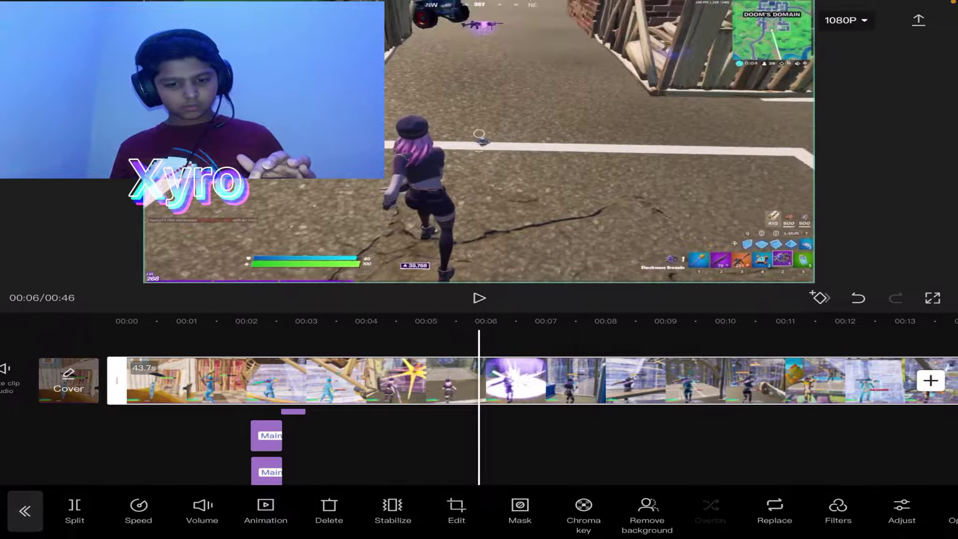
pyautogui.moveTo(673, 449); pyautogui.dragTo(659, 449)
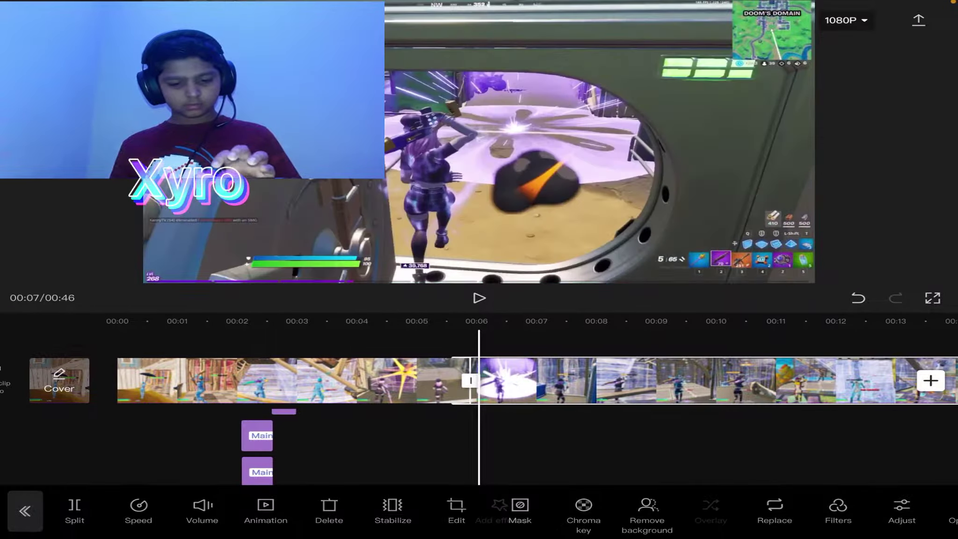
pyautogui.moveTo(659, 450); pyautogui.dragTo(678, 449)
pyautogui.click(500, 510)
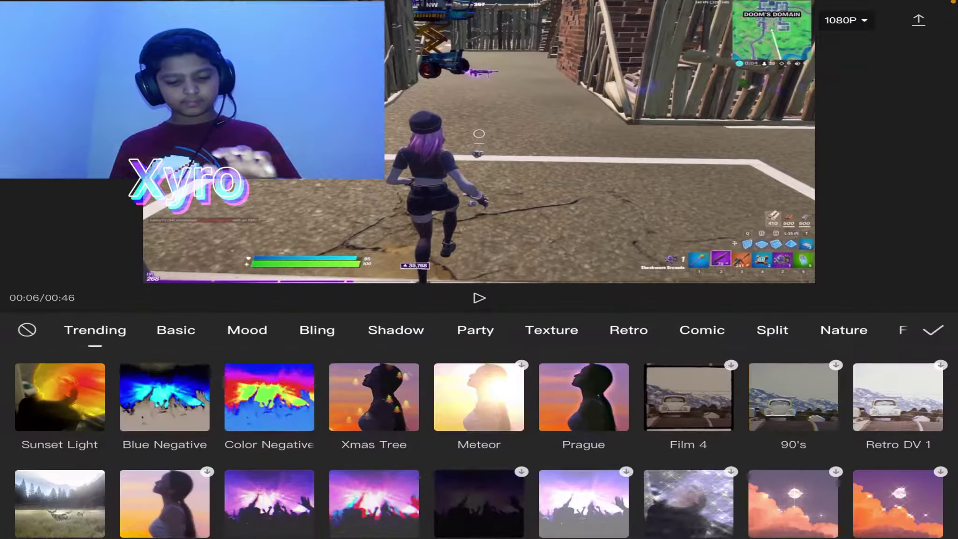
pyautogui.scroll(-3, 480, 450)
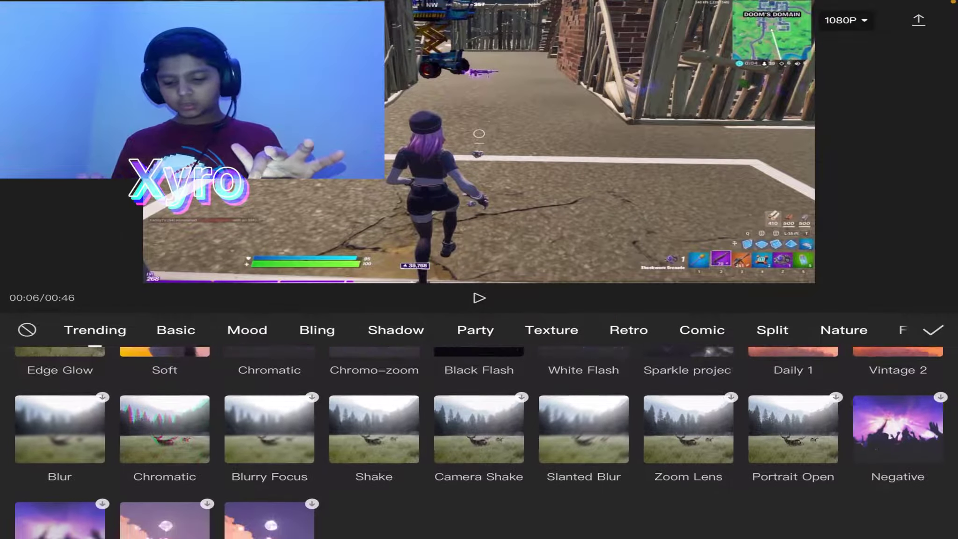
pyautogui.scroll(-2, 480, 450)
pyautogui.scroll(2, 479, 449)
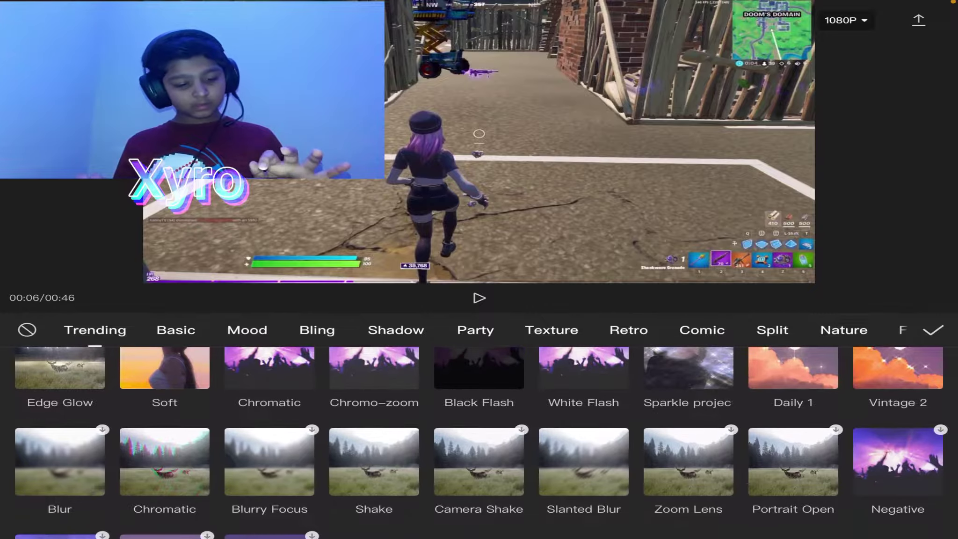
pyautogui.click(793, 462)
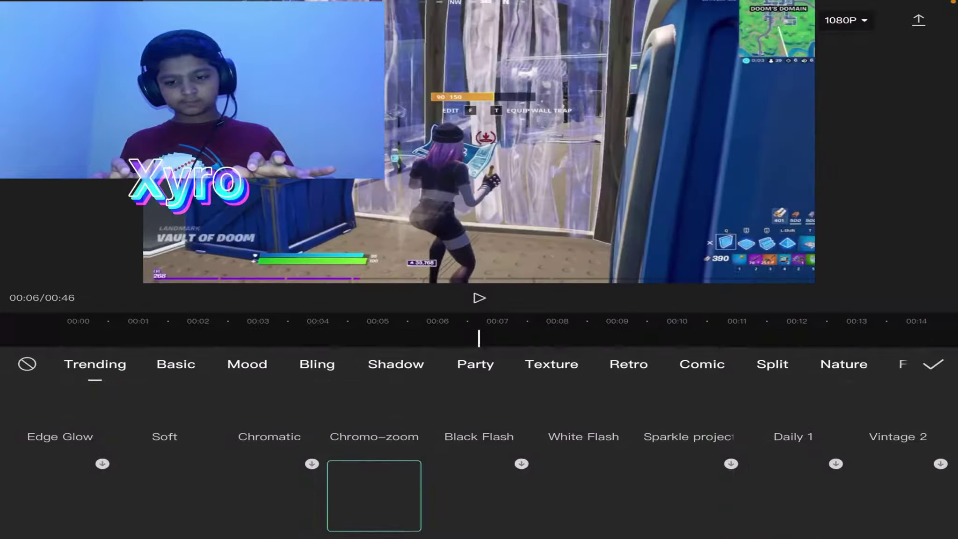
pyautogui.scroll(-3, 479, 449)
pyautogui.scroll(-2, 479, 449)
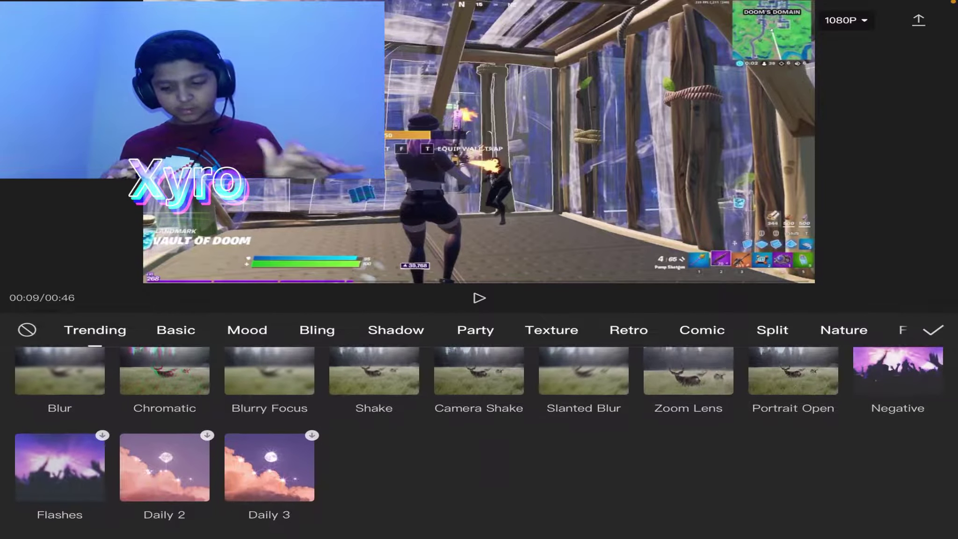
pyautogui.click(176, 330)
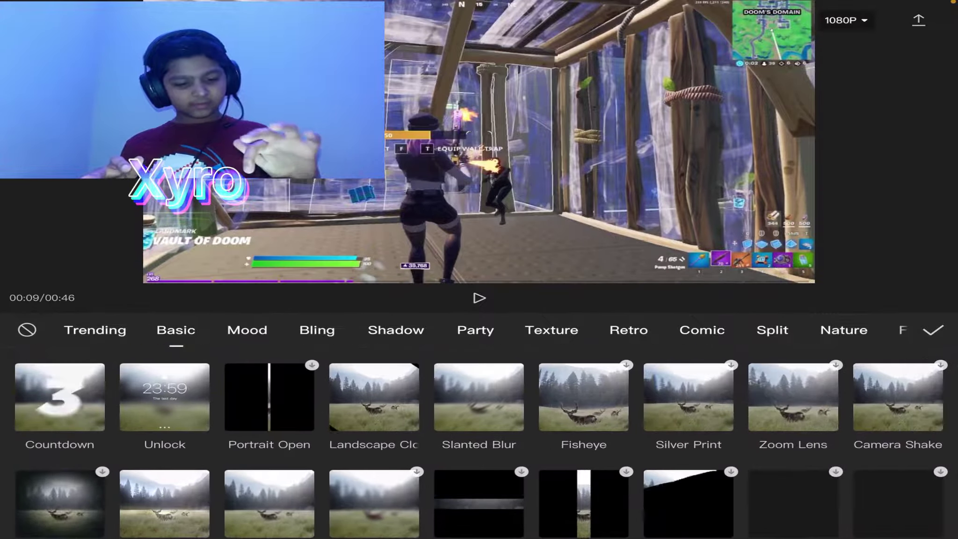
pyautogui.click(247, 329)
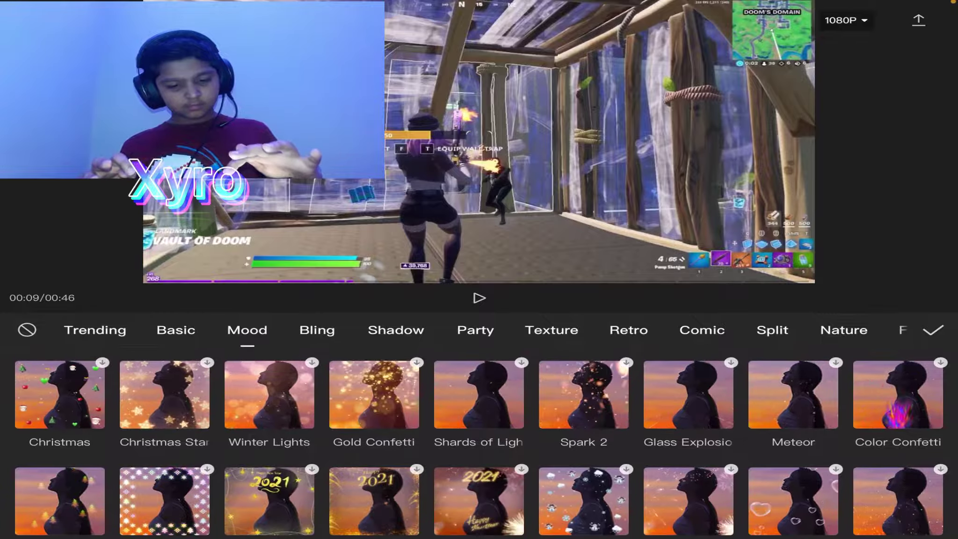
pyautogui.click(476, 330)
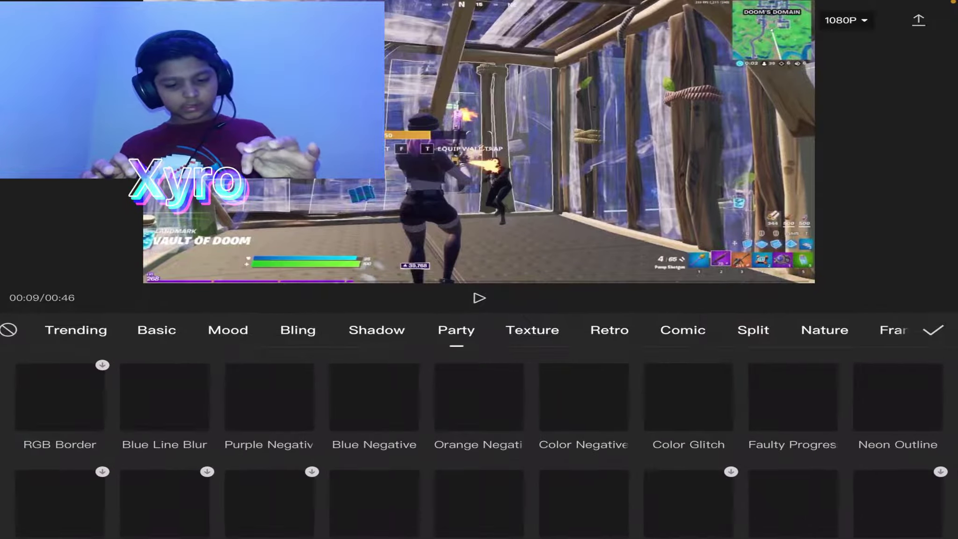
pyautogui.click(933, 329)
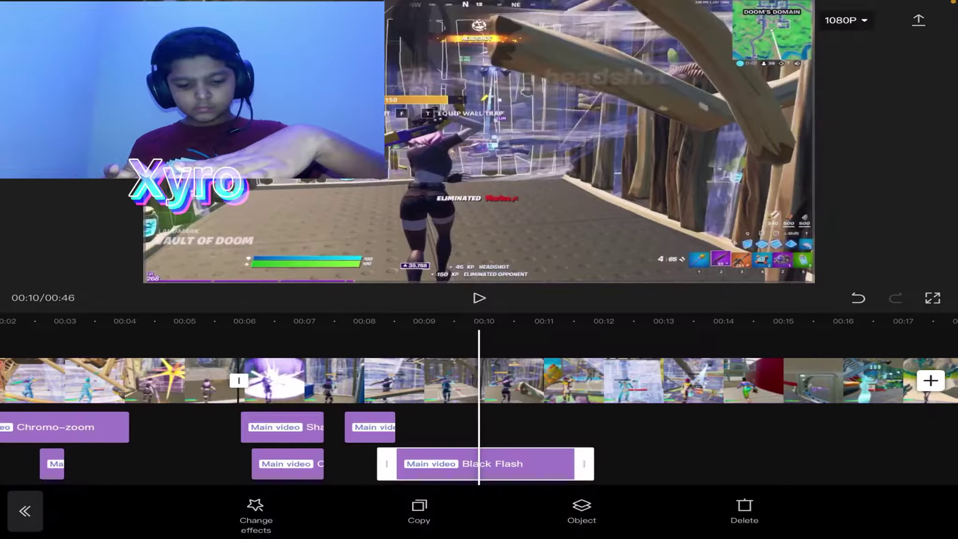
pyautogui.moveTo(580, 463); pyautogui.dragTo(479, 463)
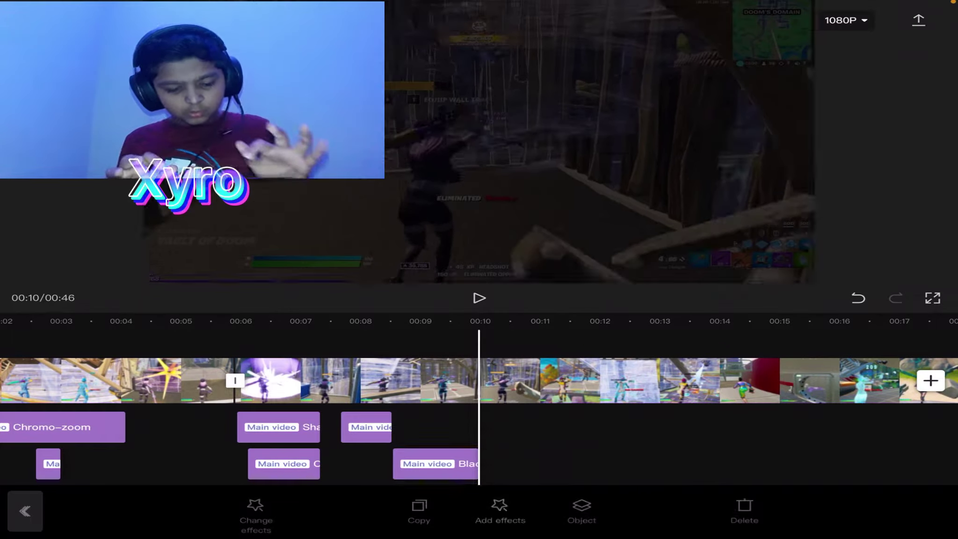
pyautogui.click(25, 510)
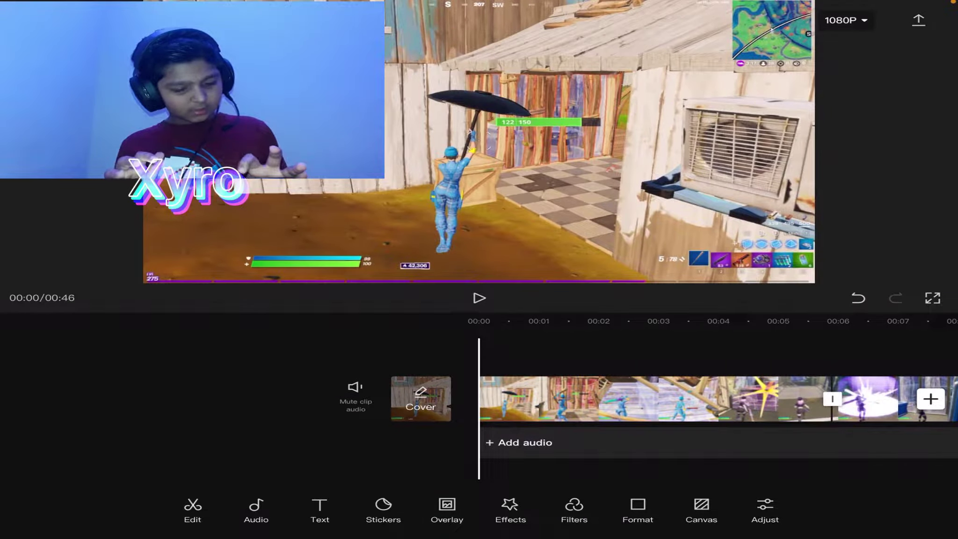
pyautogui.click(518, 442)
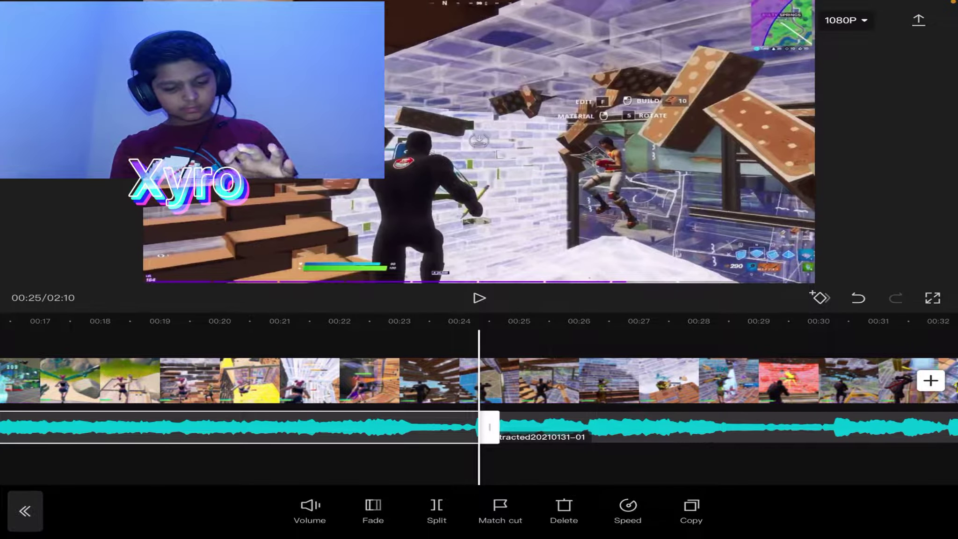
pyautogui.click(563, 512)
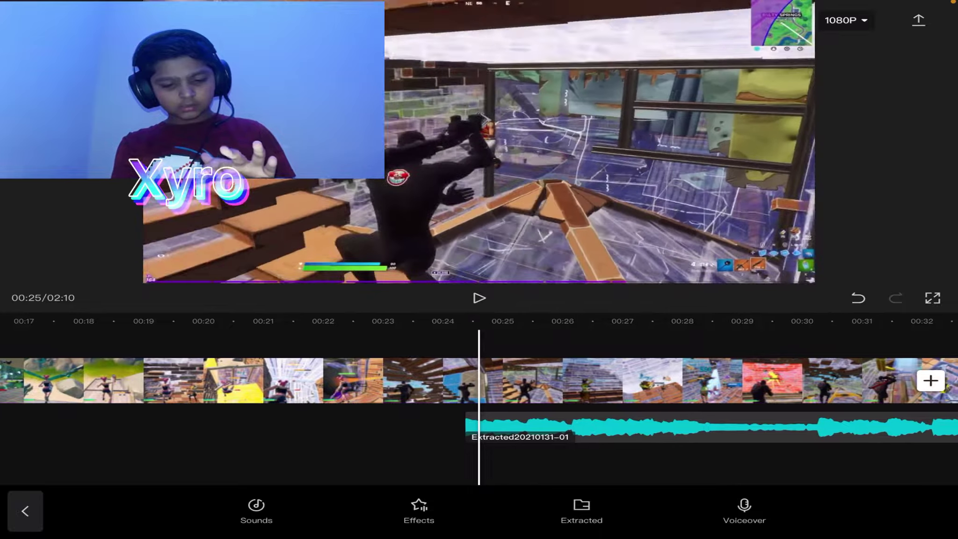
pyautogui.moveTo(300, 426); pyautogui.dragTo(673, 427)
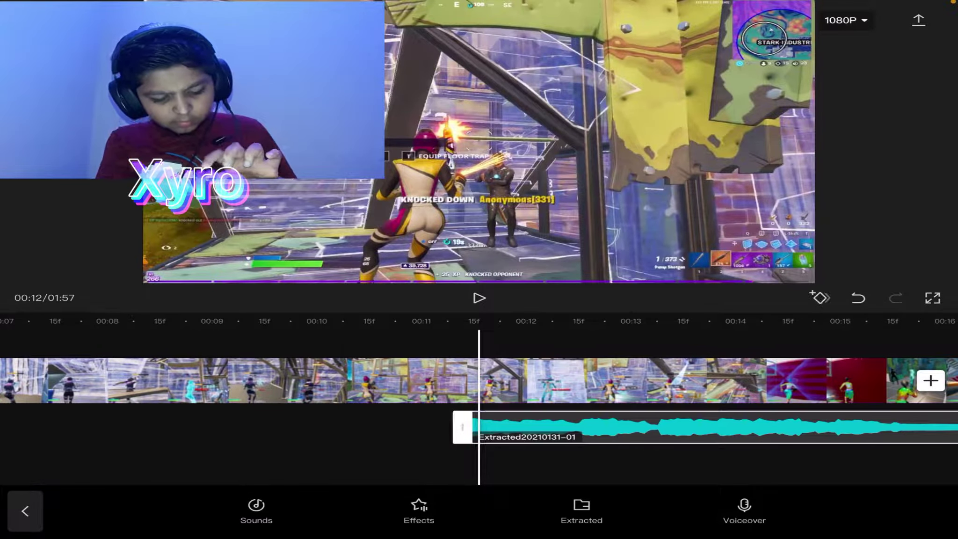
pyautogui.moveTo(374, 382); pyautogui.dragTo(456, 382)
pyautogui.click(479, 297)
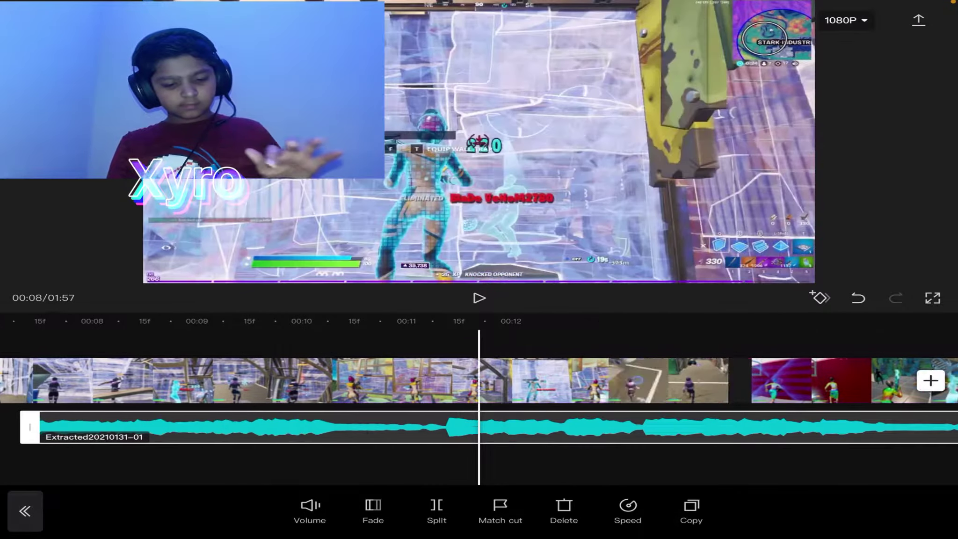
pyautogui.moveTo(299, 382); pyautogui.dragTo(449, 382)
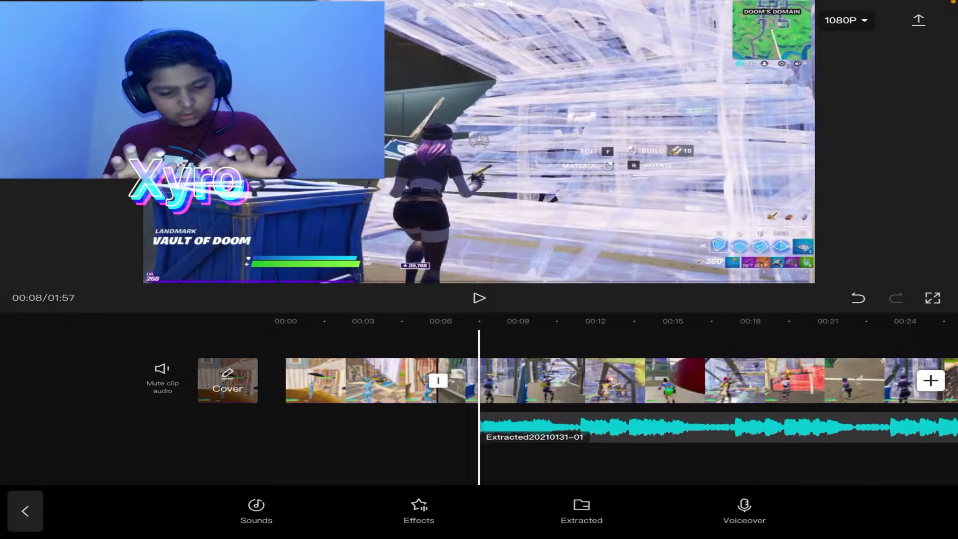
pyautogui.moveTo(337, 381); pyautogui.dragTo(531, 381)
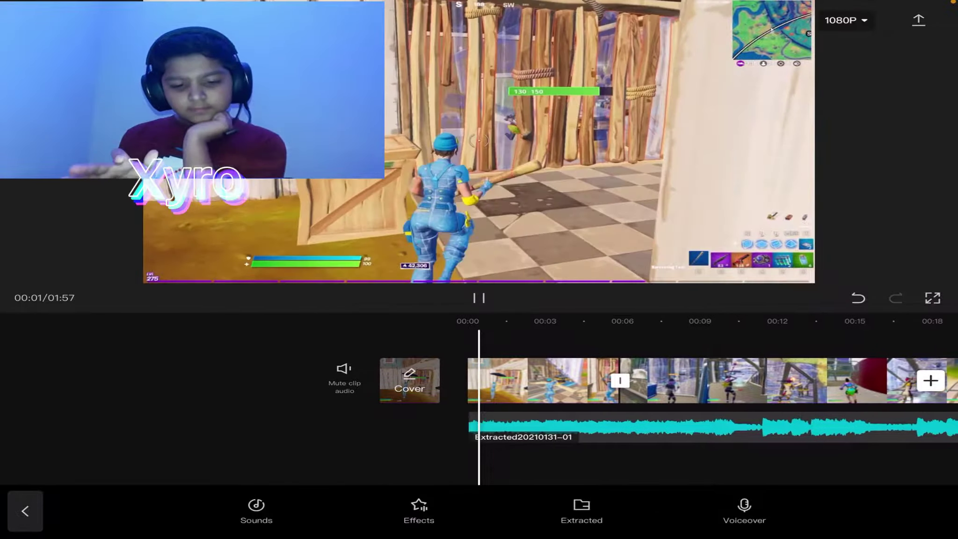
pyautogui.moveTo(673, 382)
pyautogui.mouseDown()
pyautogui.moveTo(375, 382)
pyautogui.moveTo(476, 382)
pyautogui.mouseUp()
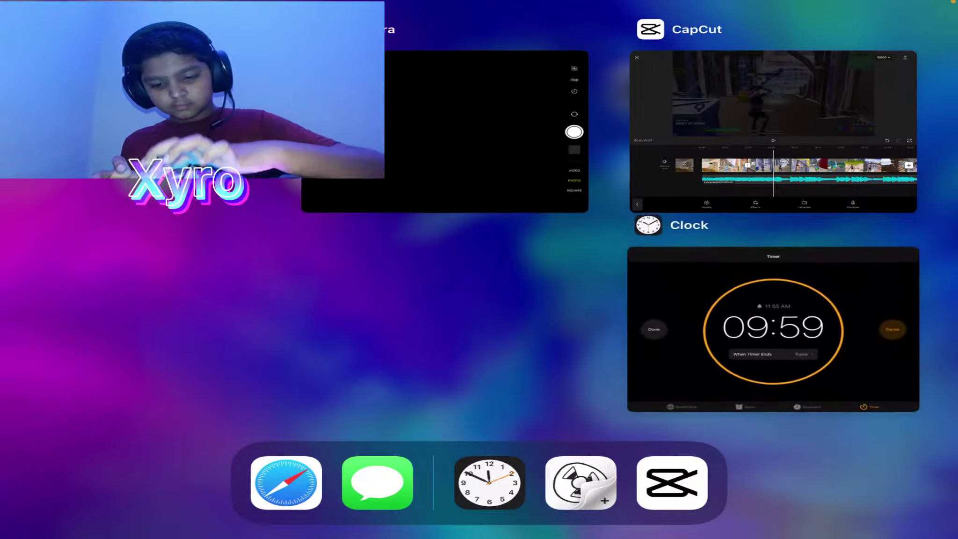
pyautogui.click(771, 329)
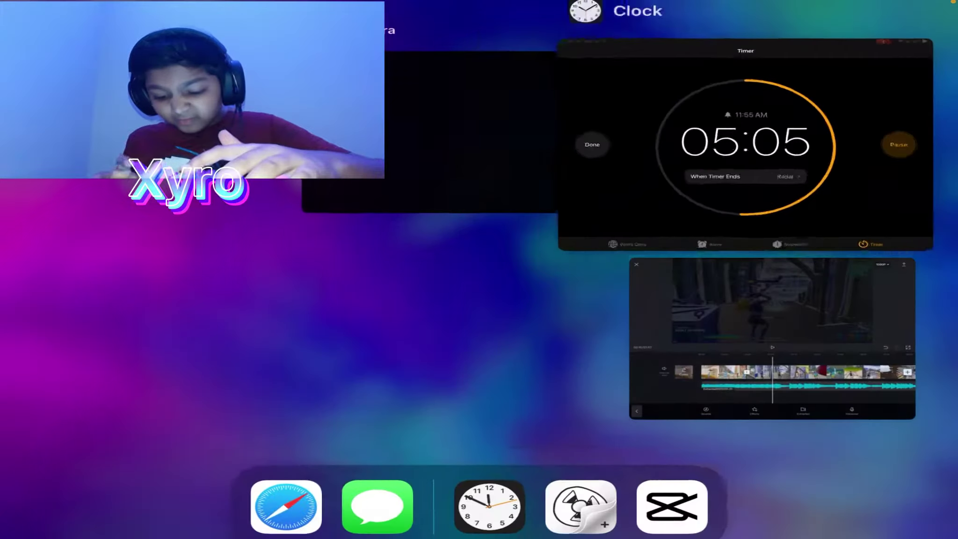
pyautogui.click(614, 314)
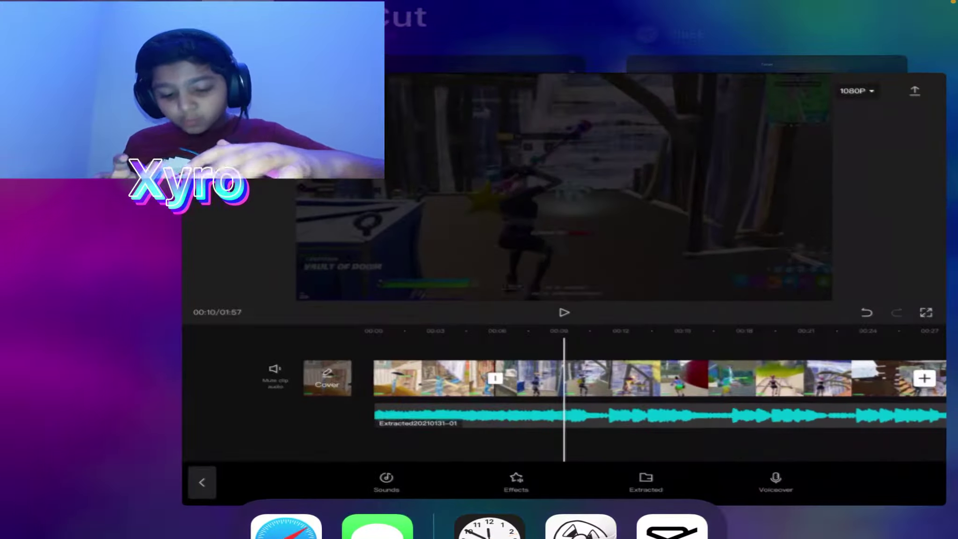
pyautogui.moveTo(524, 380); pyautogui.dragTo(480, 380)
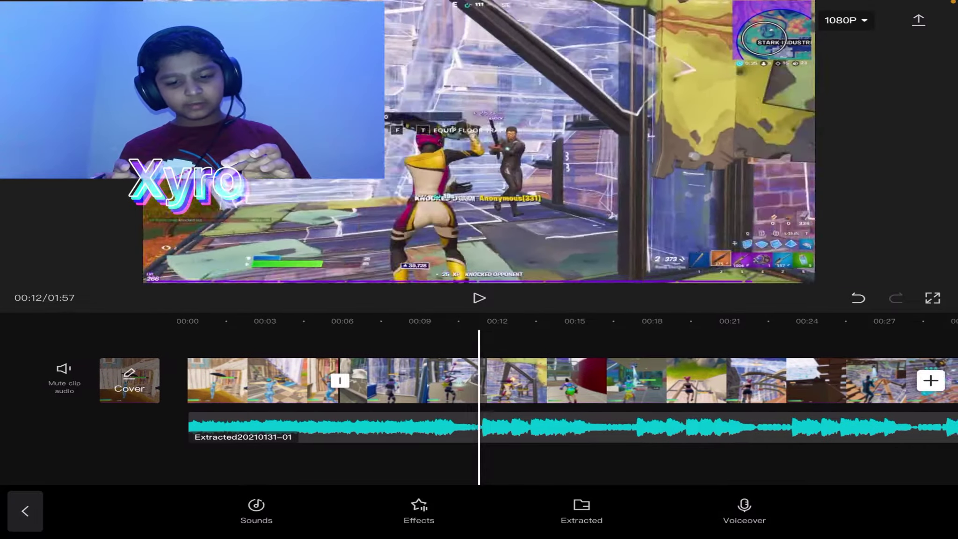
# - Add a purple neon effect at 00:12 and trim it to end around 00:13
pyautogui.moveTo(494, 380); pyautogui.dragTo(481, 380)
pyautogui.click(419, 511)
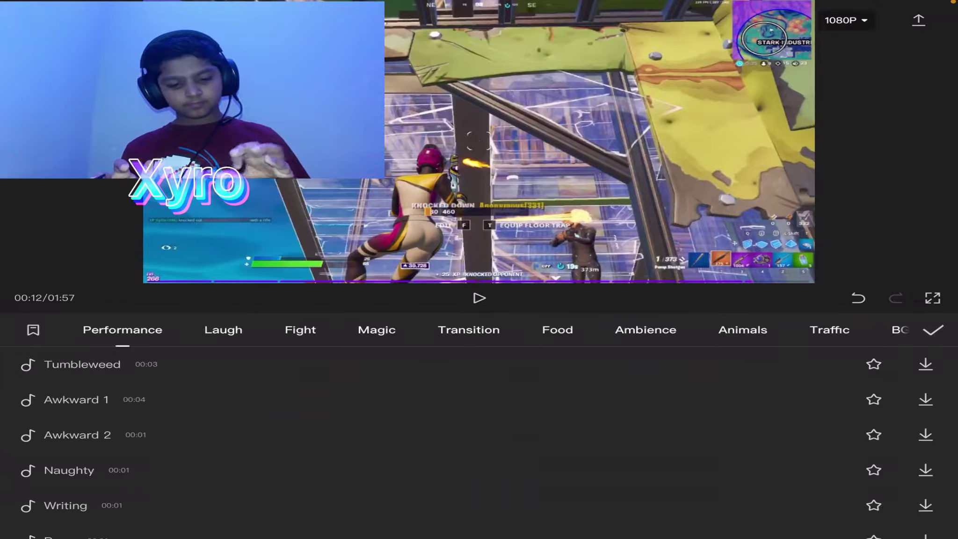
pyautogui.click(932, 329)
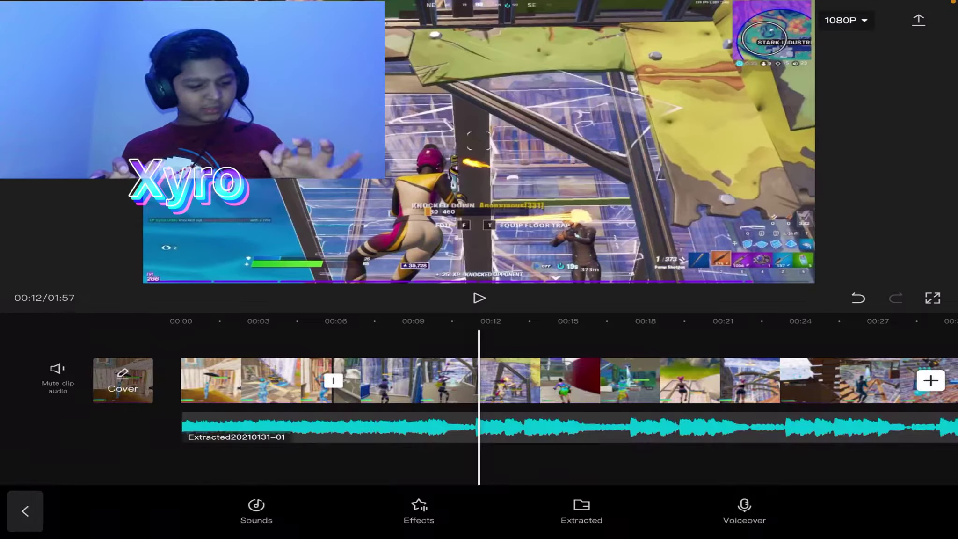
pyautogui.click(25, 510)
pyautogui.click(509, 508)
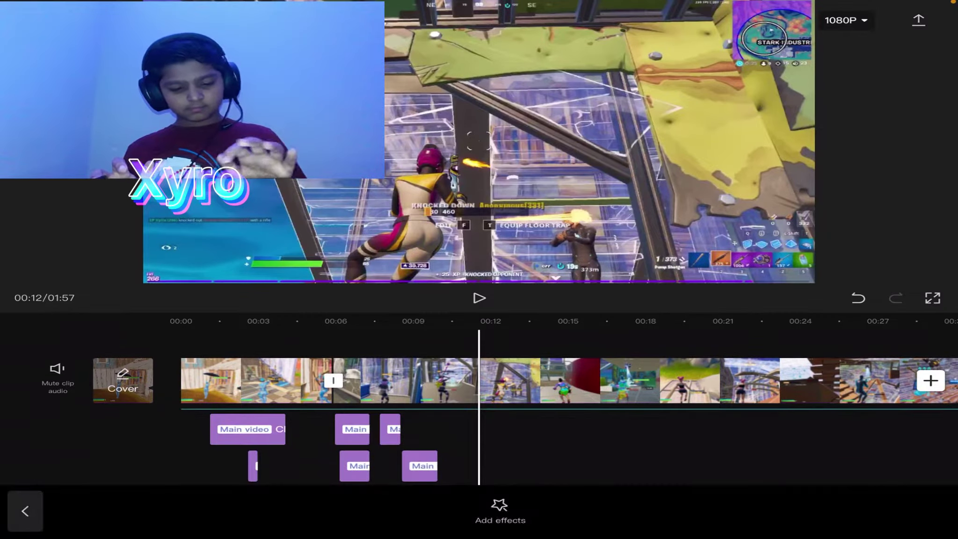
pyautogui.click(500, 511)
pyautogui.click(162, 408)
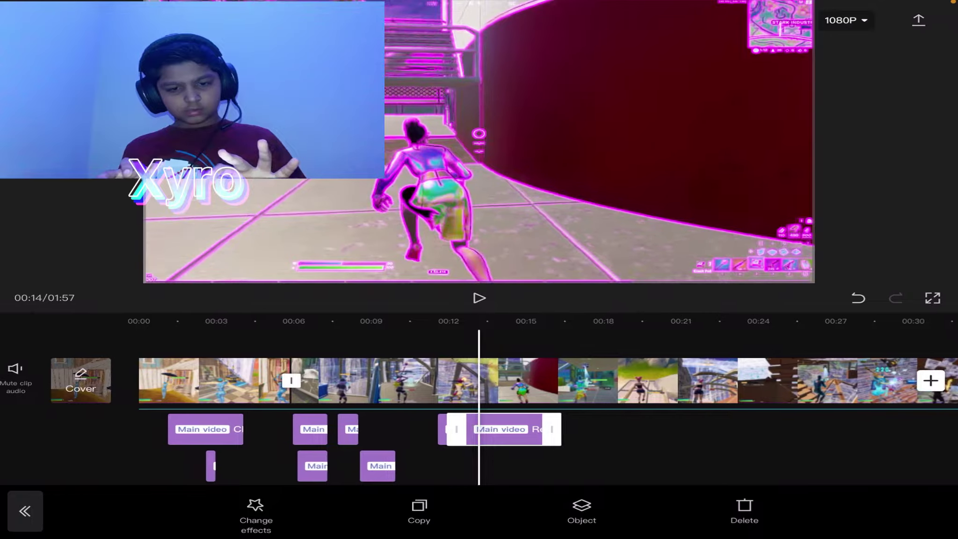
pyautogui.hscroll(1, 479, 382)
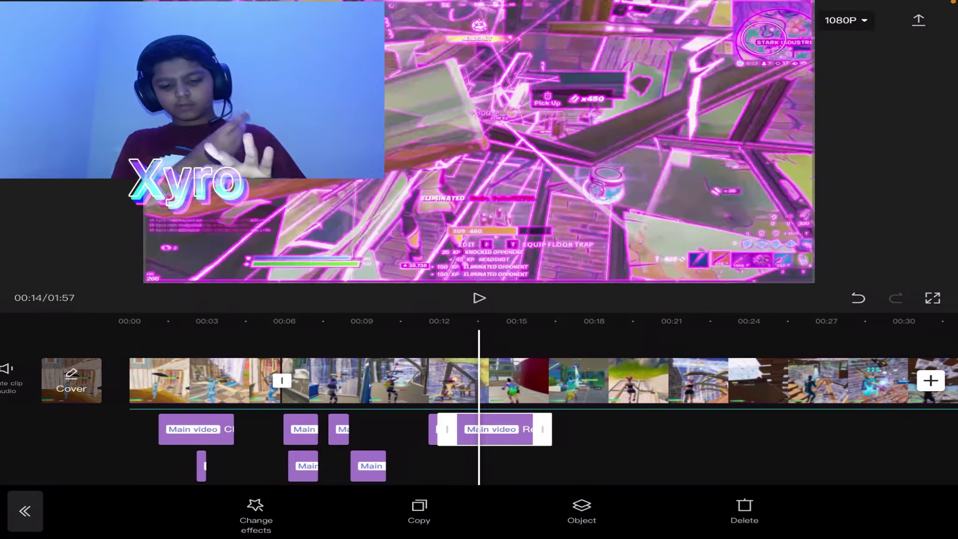
pyautogui.moveTo(547, 429); pyautogui.dragTo(494, 428)
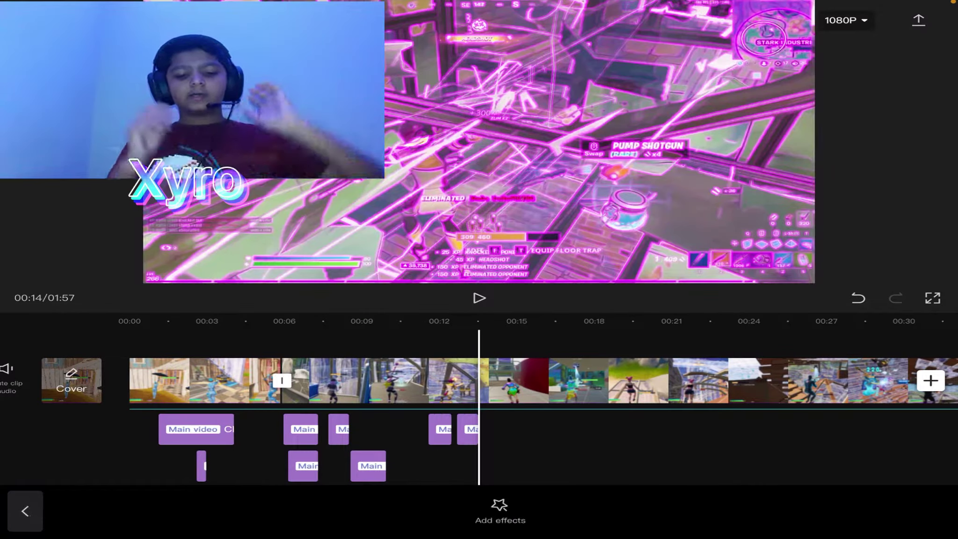
pyautogui.hscroll(3, 479, 383)
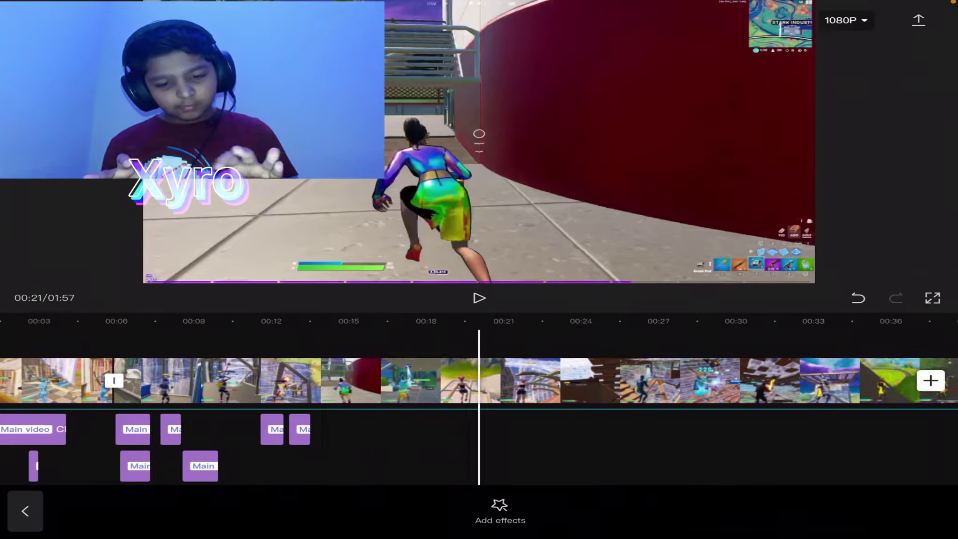
pyautogui.hscroll(4, 479, 382)
pyautogui.hscroll(-2, 479, 381)
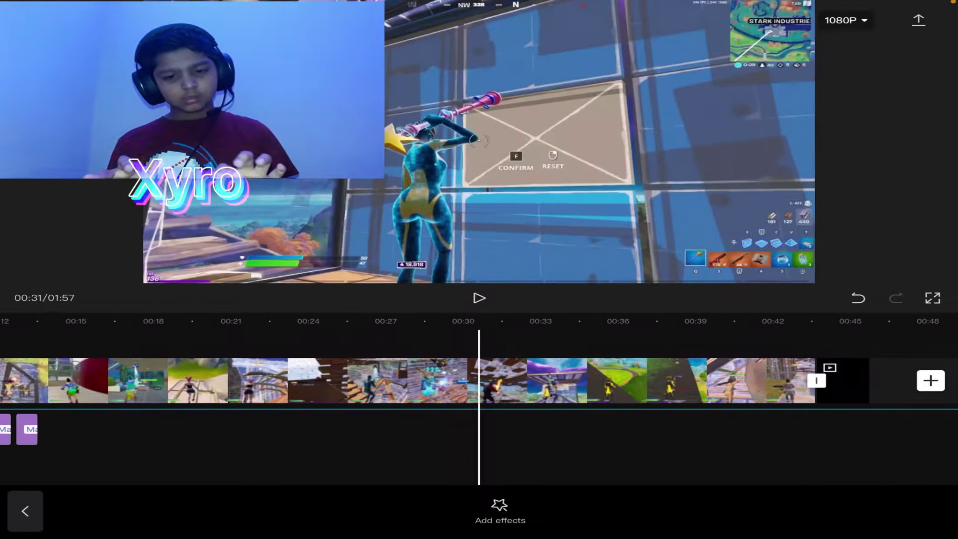
pyautogui.hscroll(-3, 479, 382)
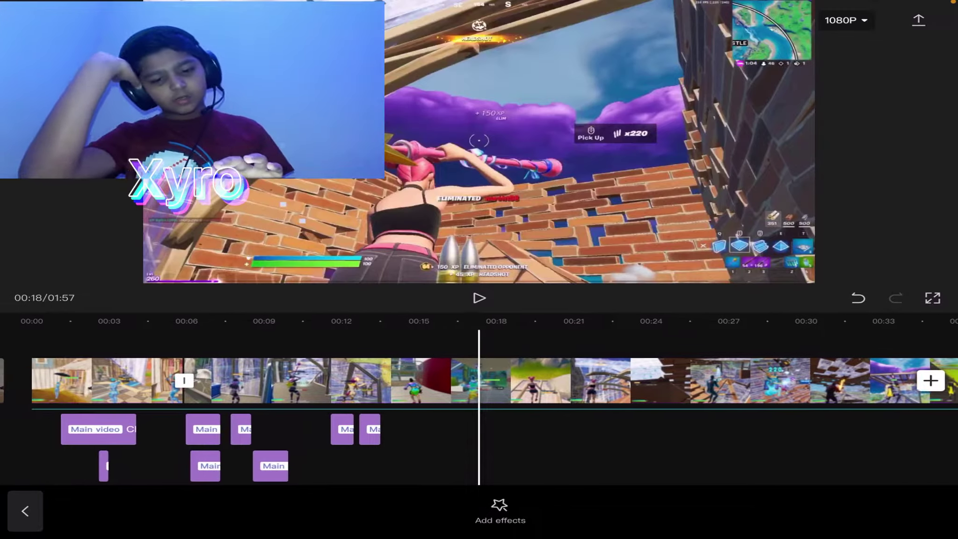
pyautogui.hscroll(-2, 479, 382)
pyautogui.hscroll(1, 479, 382)
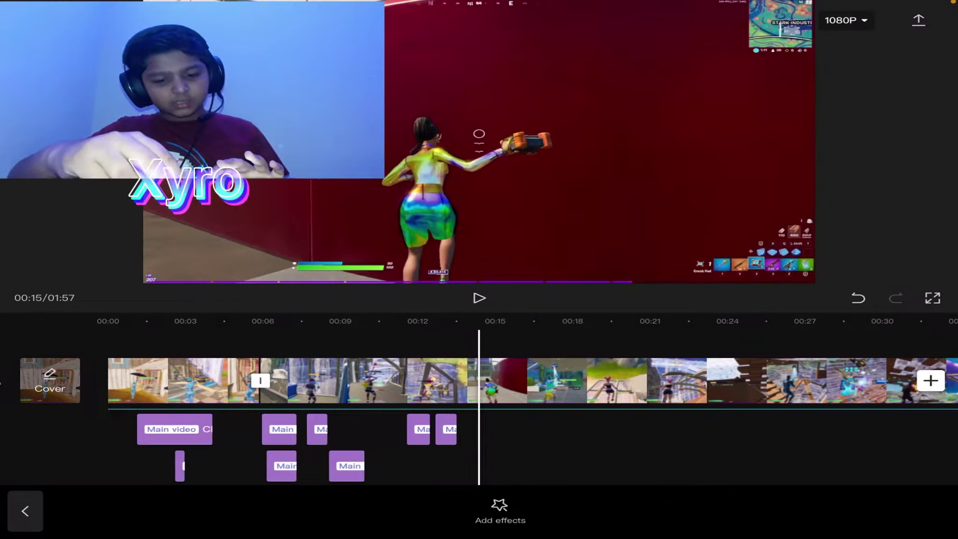
pyautogui.hscroll(1, 480, 381)
pyautogui.hscroll(1, 480, 381)
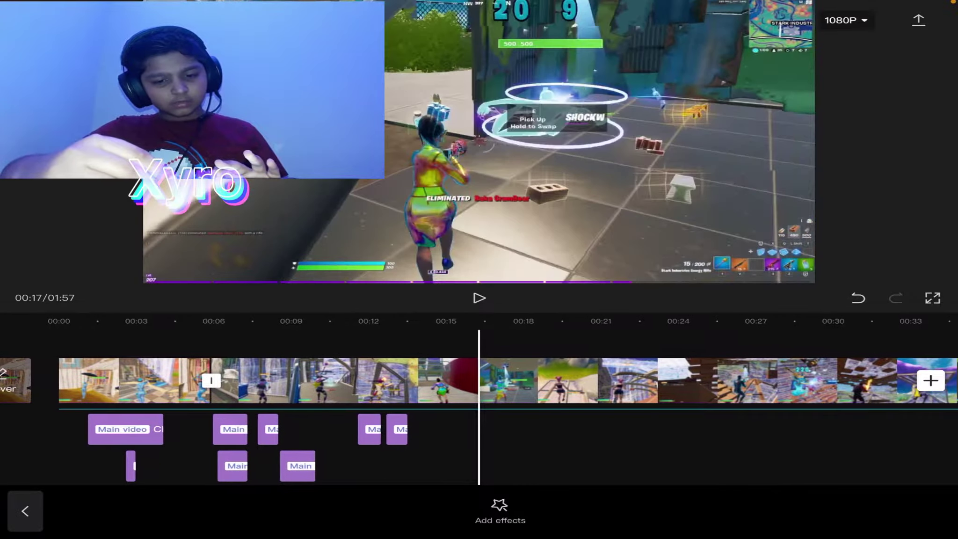
pyautogui.hscroll(-1, 479, 382)
# - Select the golden '3' countdown effect clip on the effects track and delete it
pyautogui.click(500, 511)
pyautogui.scroll(-2, 479, 449)
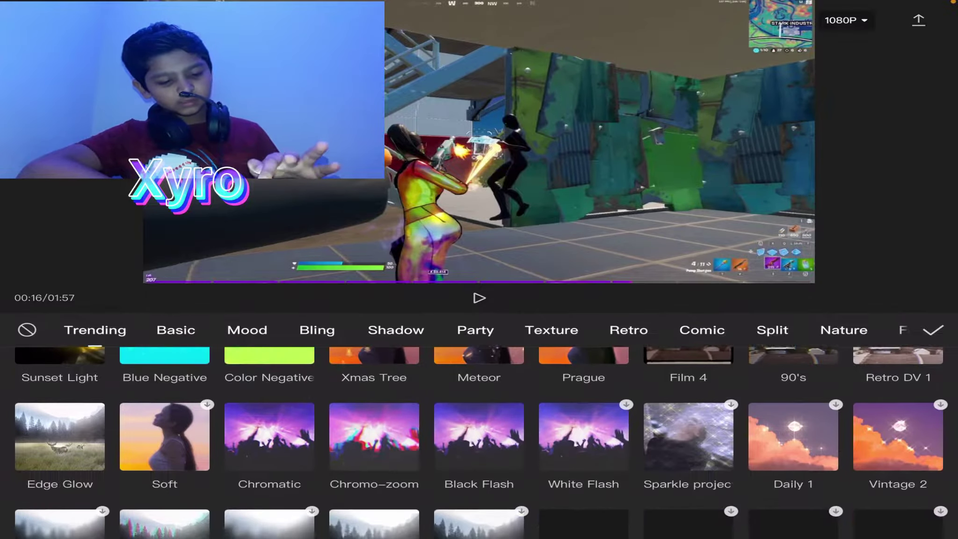
pyautogui.scroll(2, 479, 449)
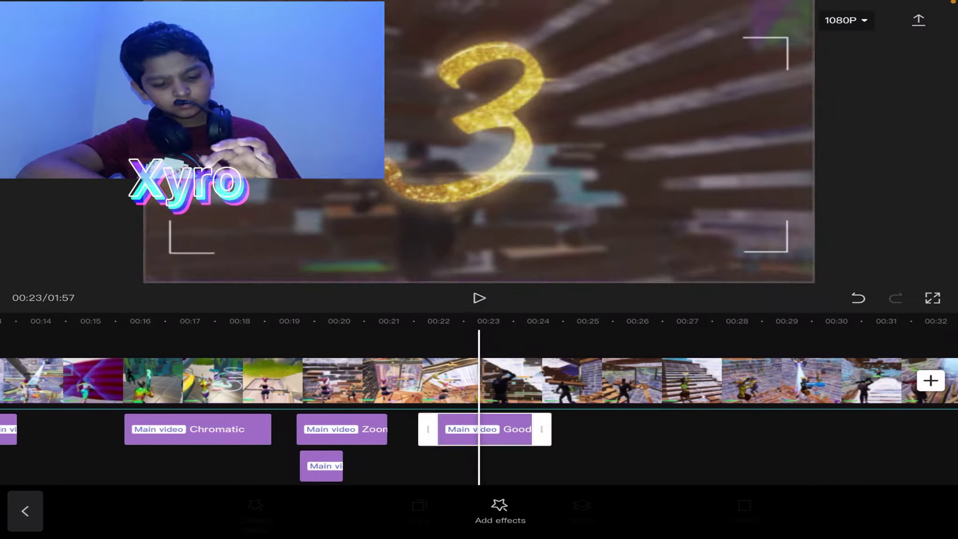
pyautogui.click(485, 430)
pyautogui.click(744, 512)
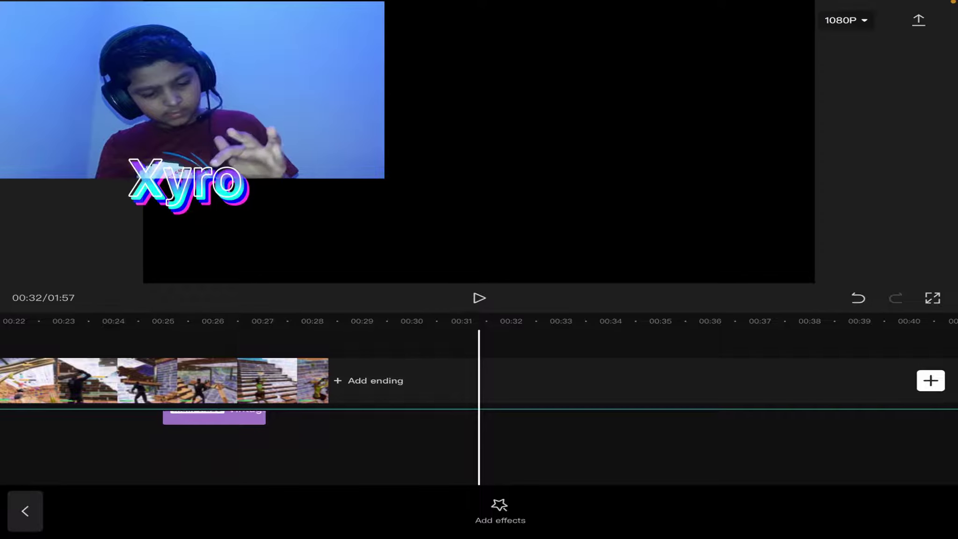
# - Delete the black ending clip after the gameplay, then scrub back to about 00:23
pyautogui.moveTo(300, 379); pyautogui.dragTo(449, 381)
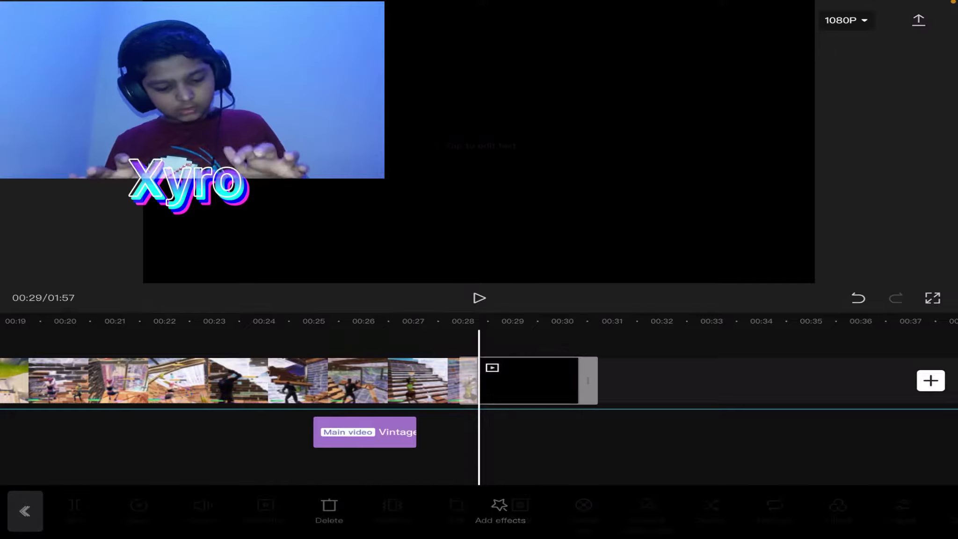
pyautogui.click(330, 511)
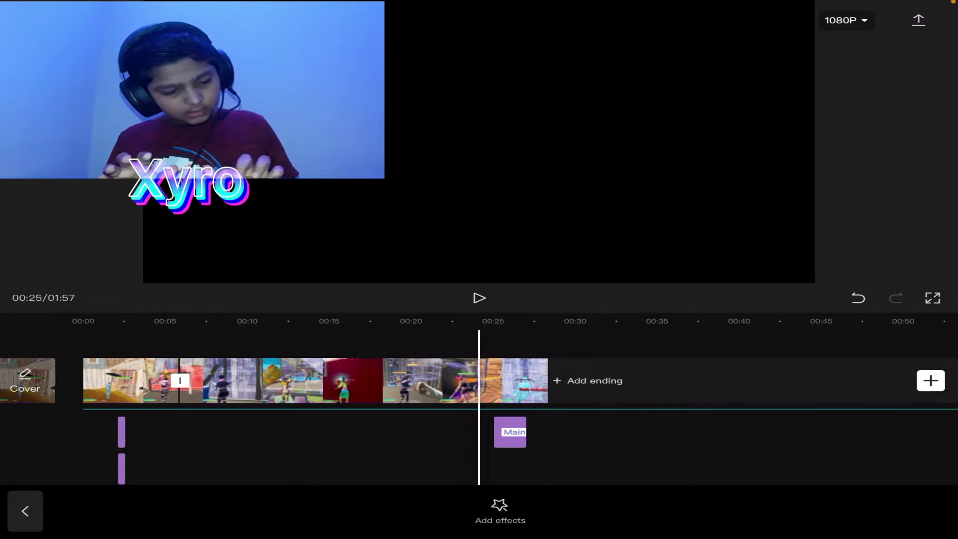
pyautogui.moveTo(300, 380)
pyautogui.mouseDown()
pyautogui.moveTo(327, 379)
pyautogui.moveTo(307, 380)
pyautogui.mouseUp()
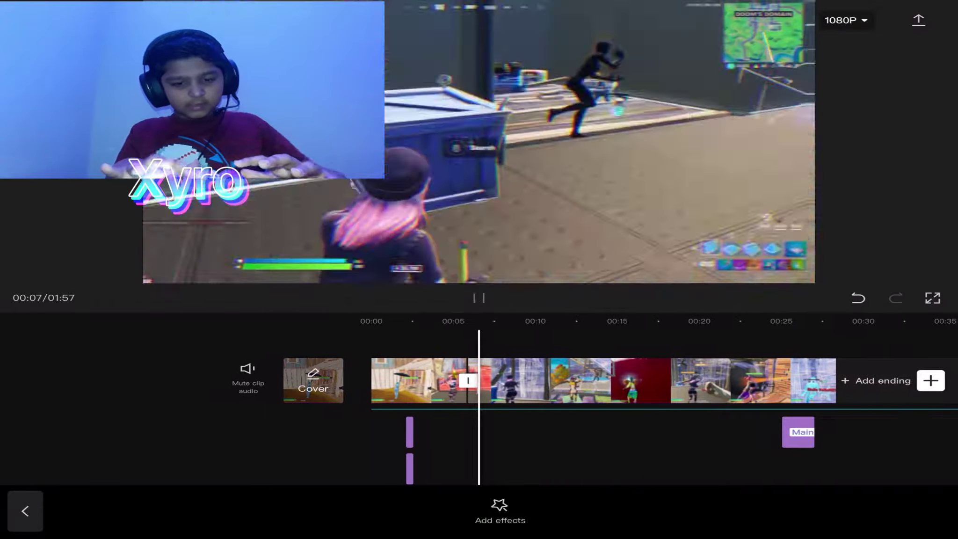
# - Scrub through the montage's opening seconds, then back to about 00:20
pyautogui.moveTo(569, 380); pyautogui.dragTo(491, 380)
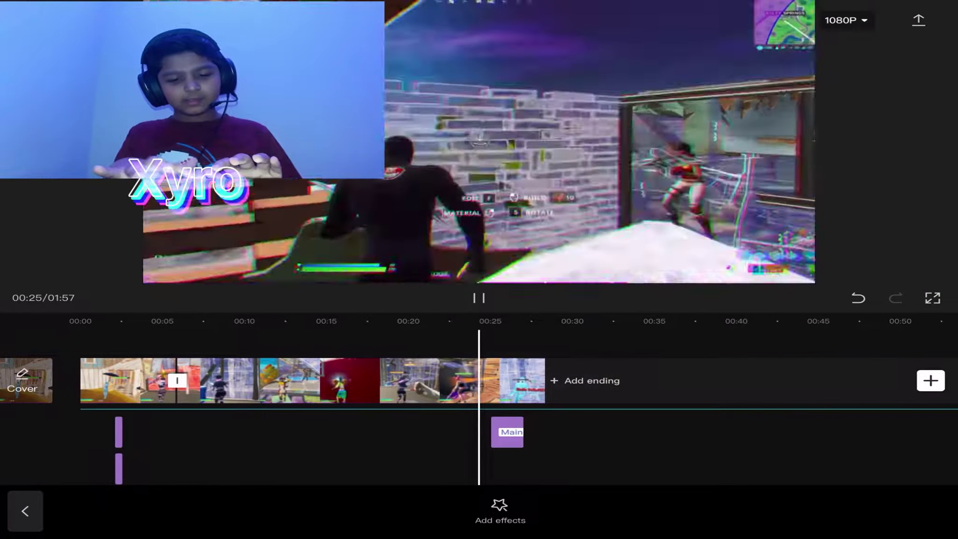
pyautogui.moveTo(419, 380); pyautogui.dragTo(491, 380)
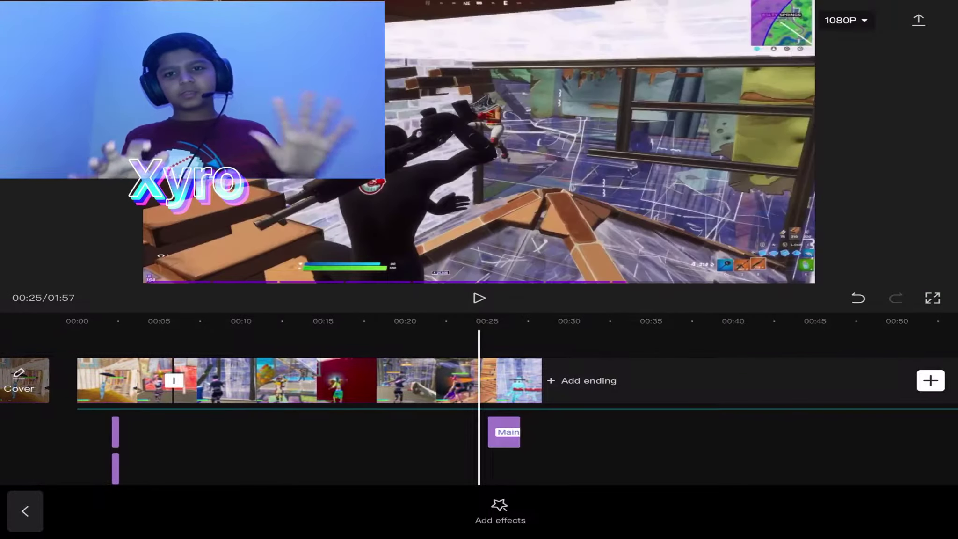